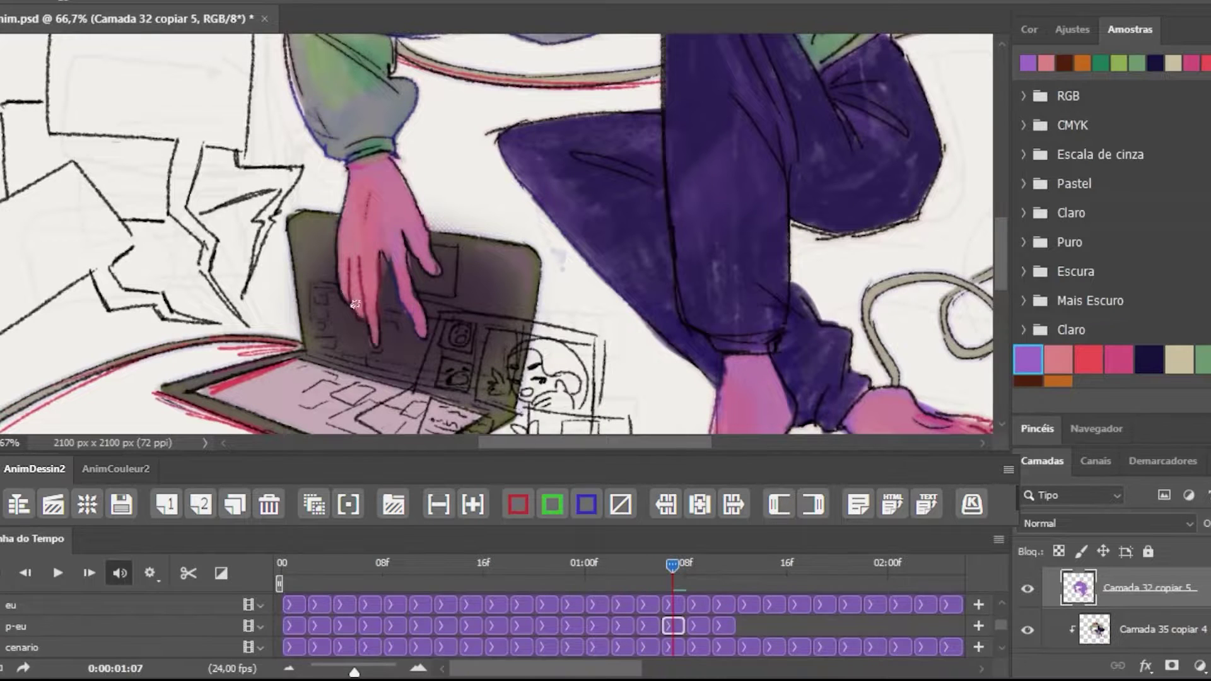
key("Right")
key("Right")
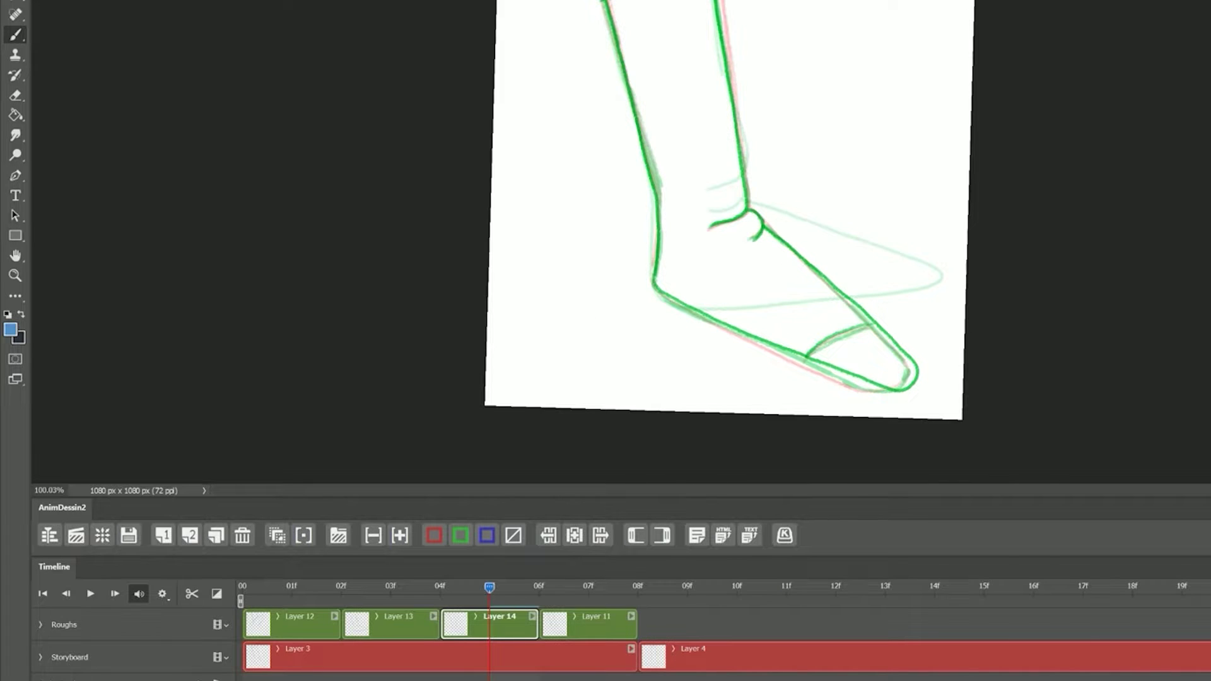
Step: Step through the drawings back to frame 03f, then sample the cape's pink into Prisma Palette set 1
left_click(392, 593)
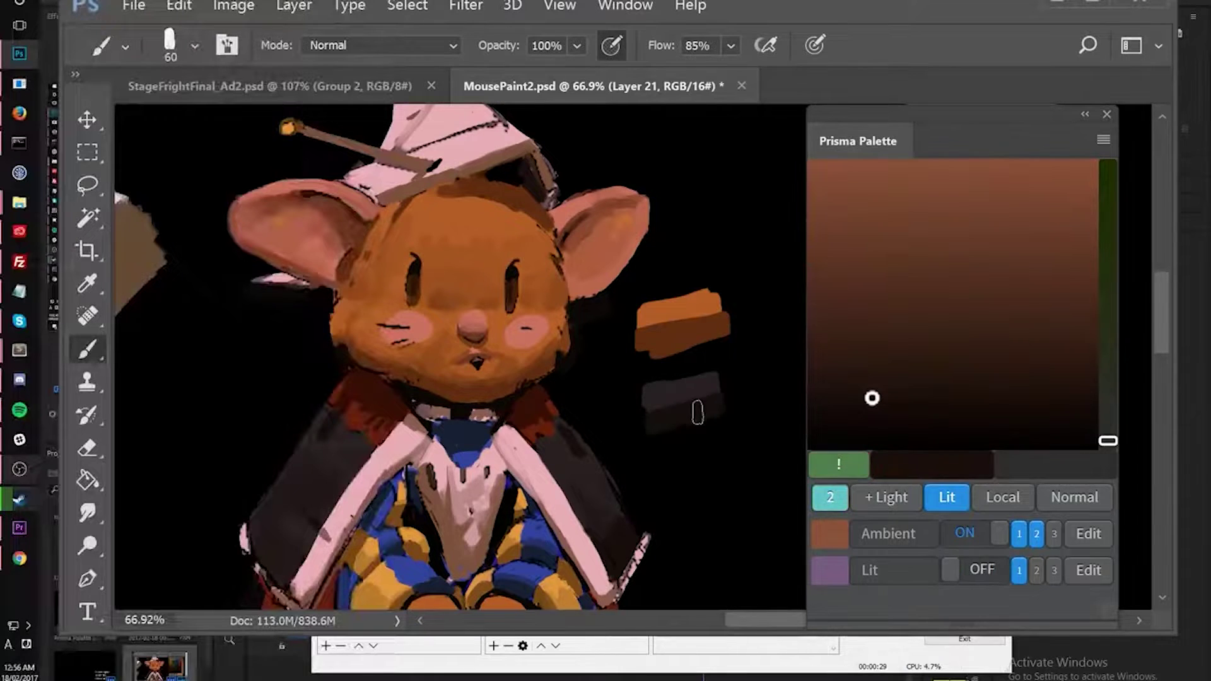
key("1")
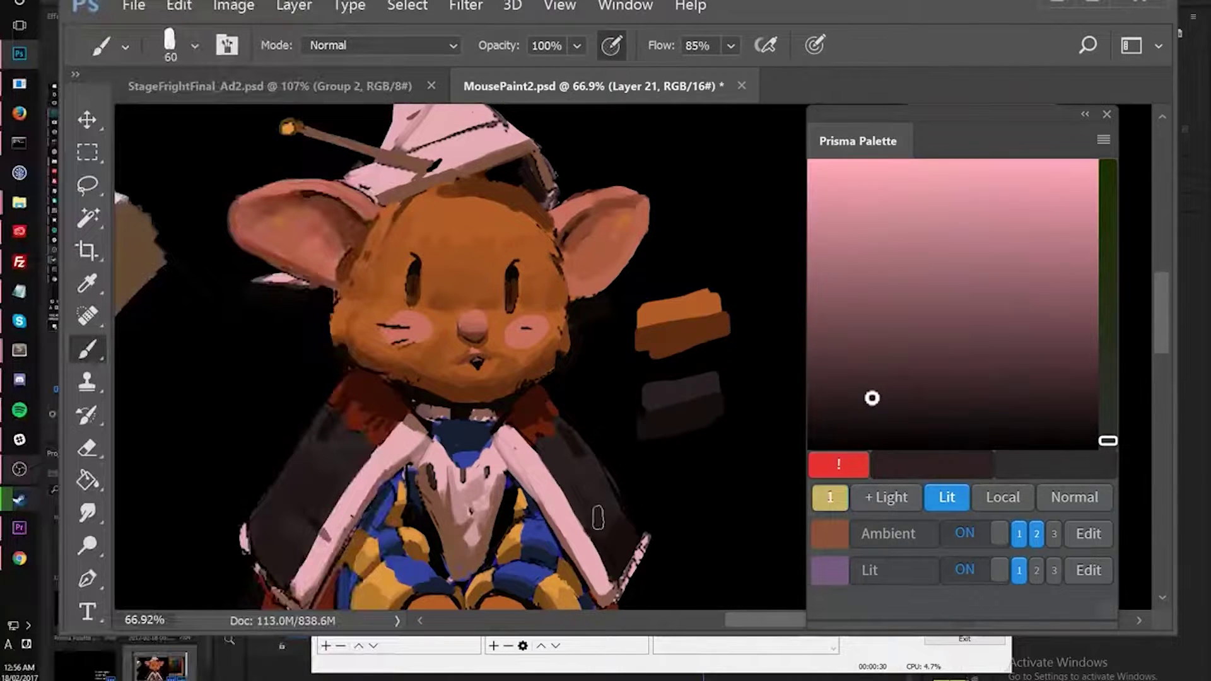
left_click(593, 552, "alt")
key("2")
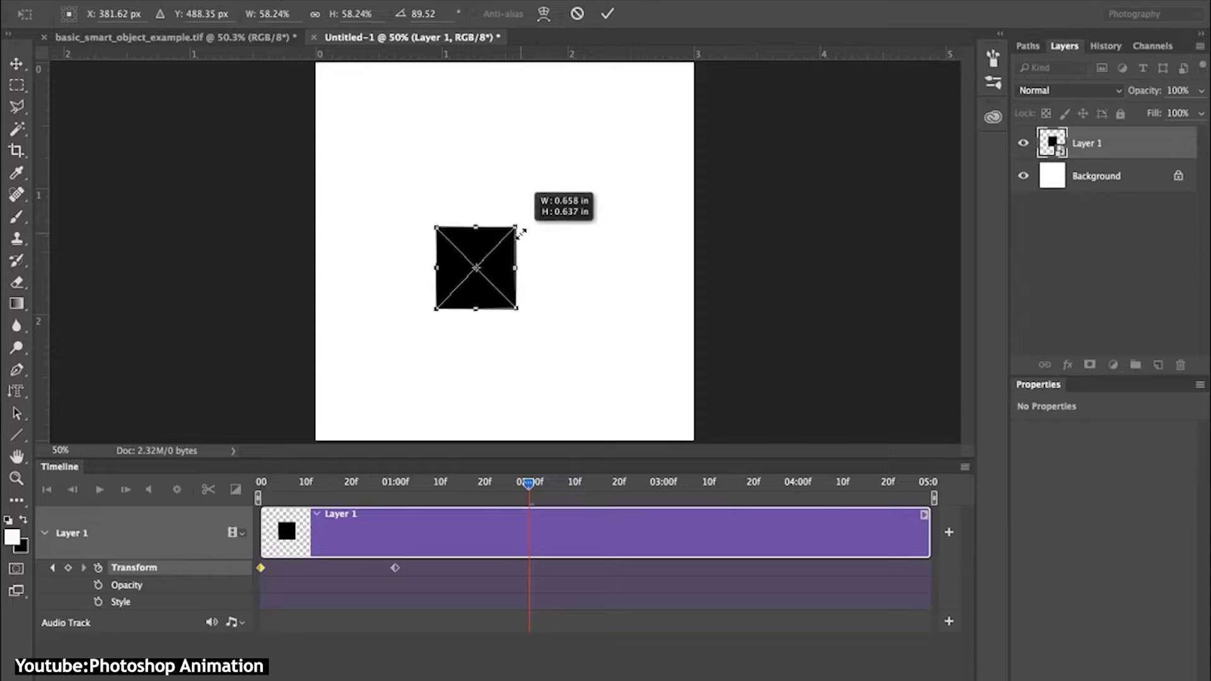
Step: Shrink and reposition the black square with Transform keyframes, then play the animation back
left_click_drag(521, 233, 519, 239)
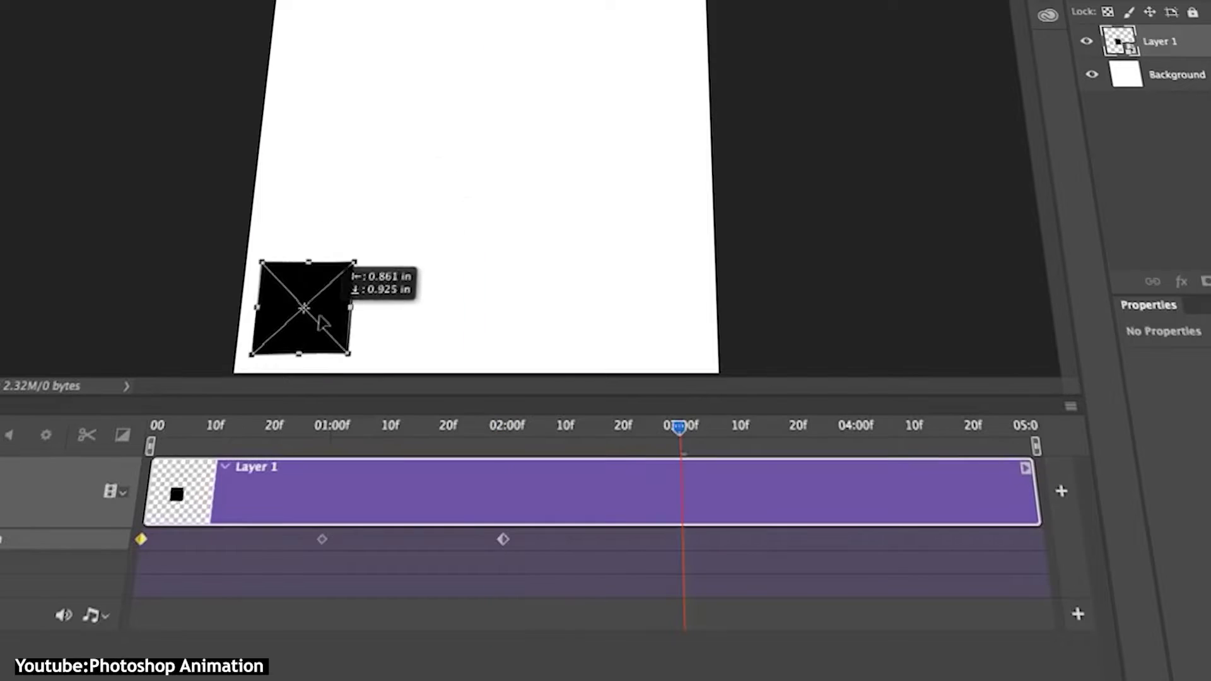
key("Return")
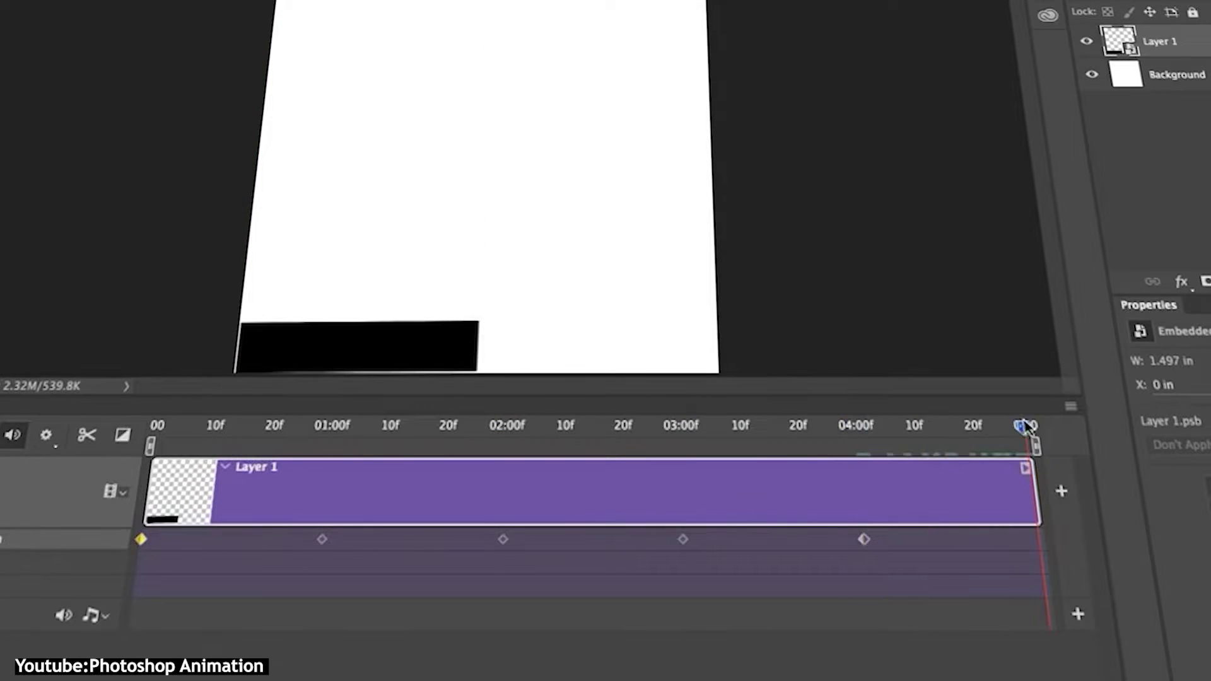
key("Return")
key("space")
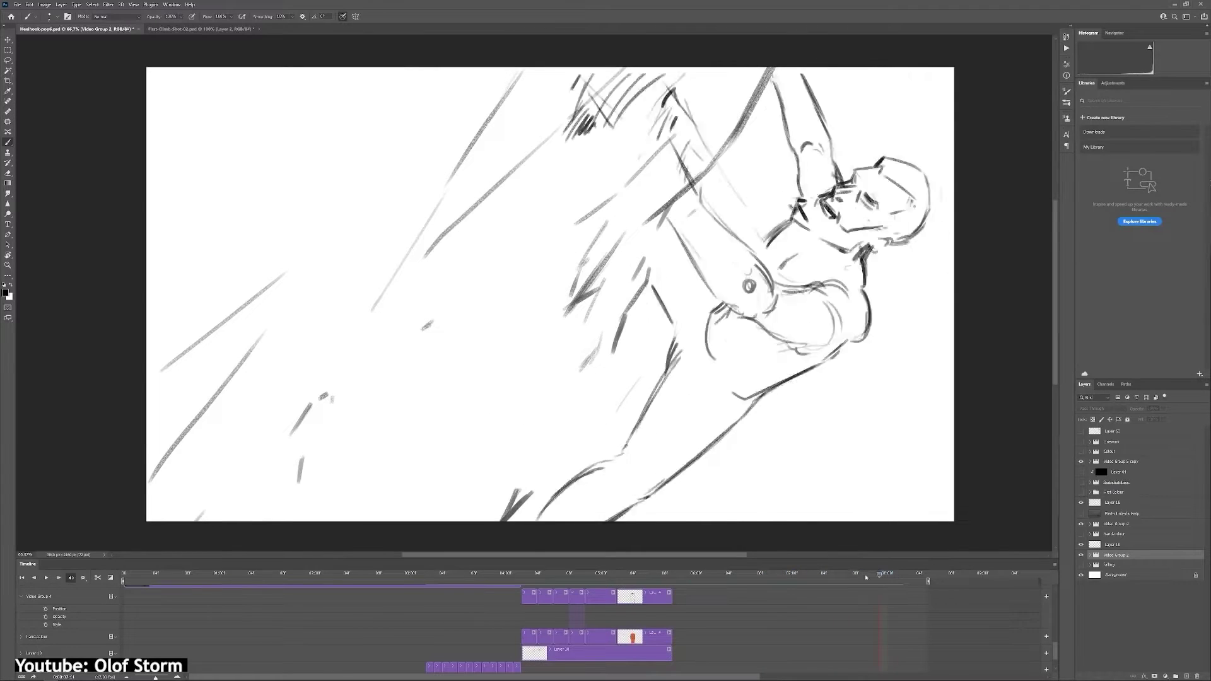
Step: Scrub the playhead from about 3:06 to 3:11 to review the frames
left_click(441, 593)
mouse_move(441, 593)
left_mouse_down()
mouse_move(428, 595)
mouse_move(555, 586)
left_mouse_up()
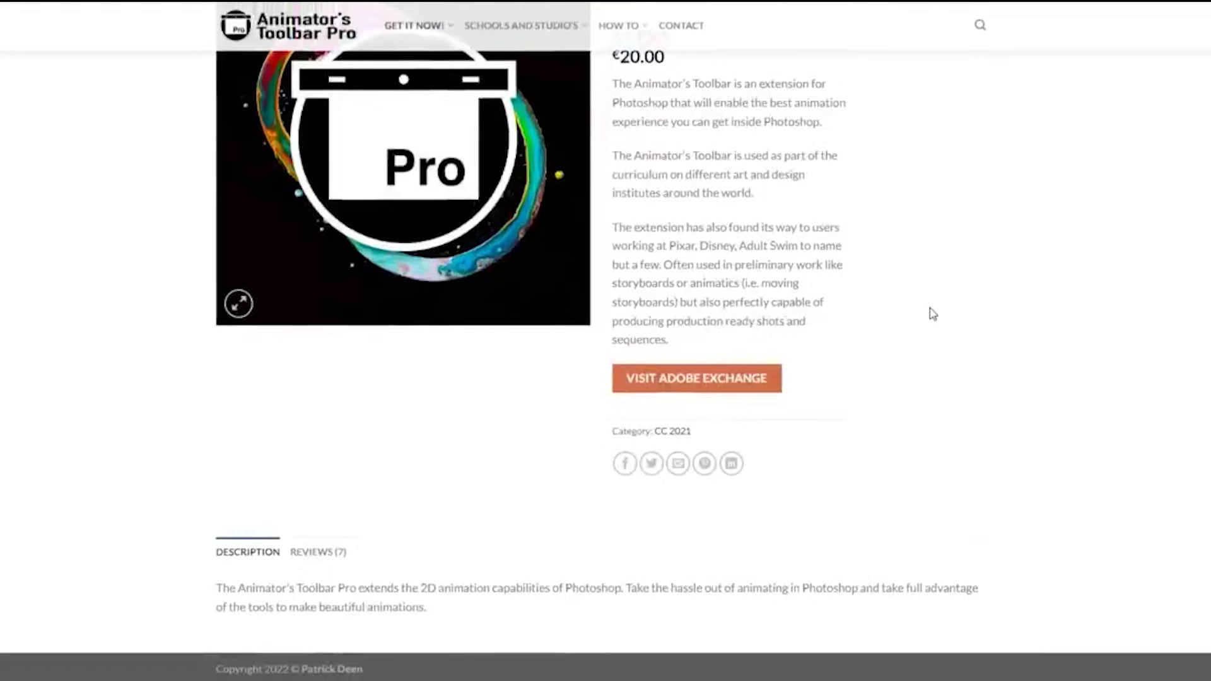
scroll(932, 313, "up", 3)
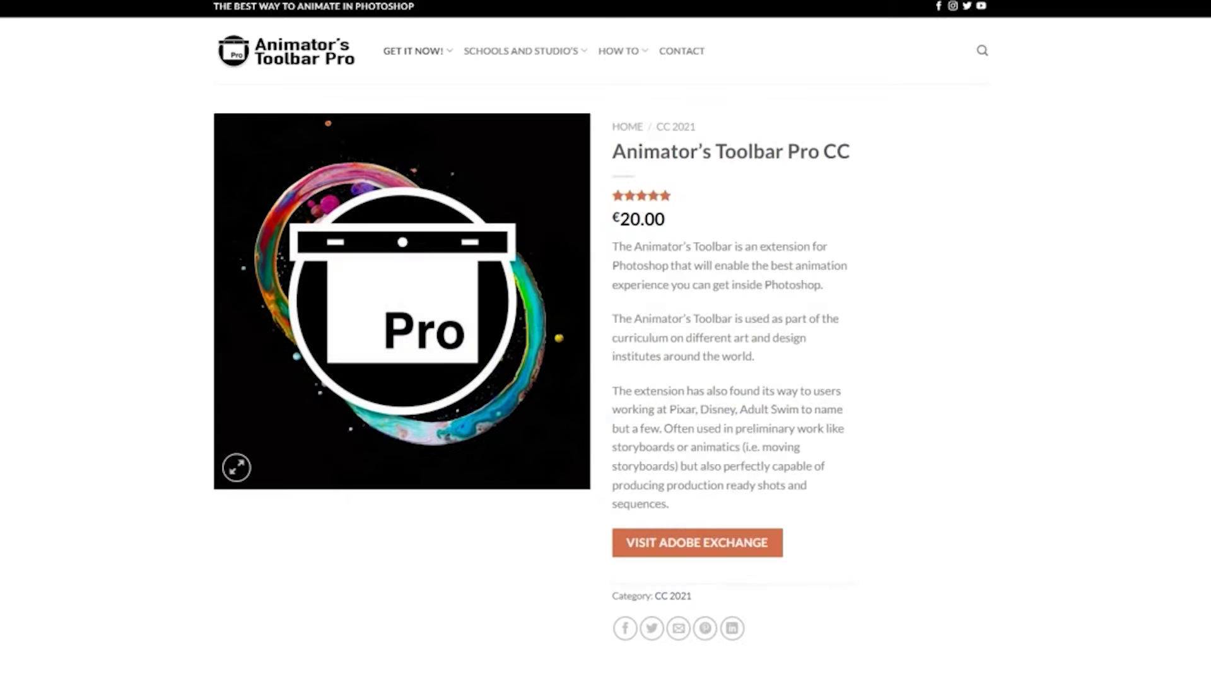
scroll(606, 341, "down", 3)
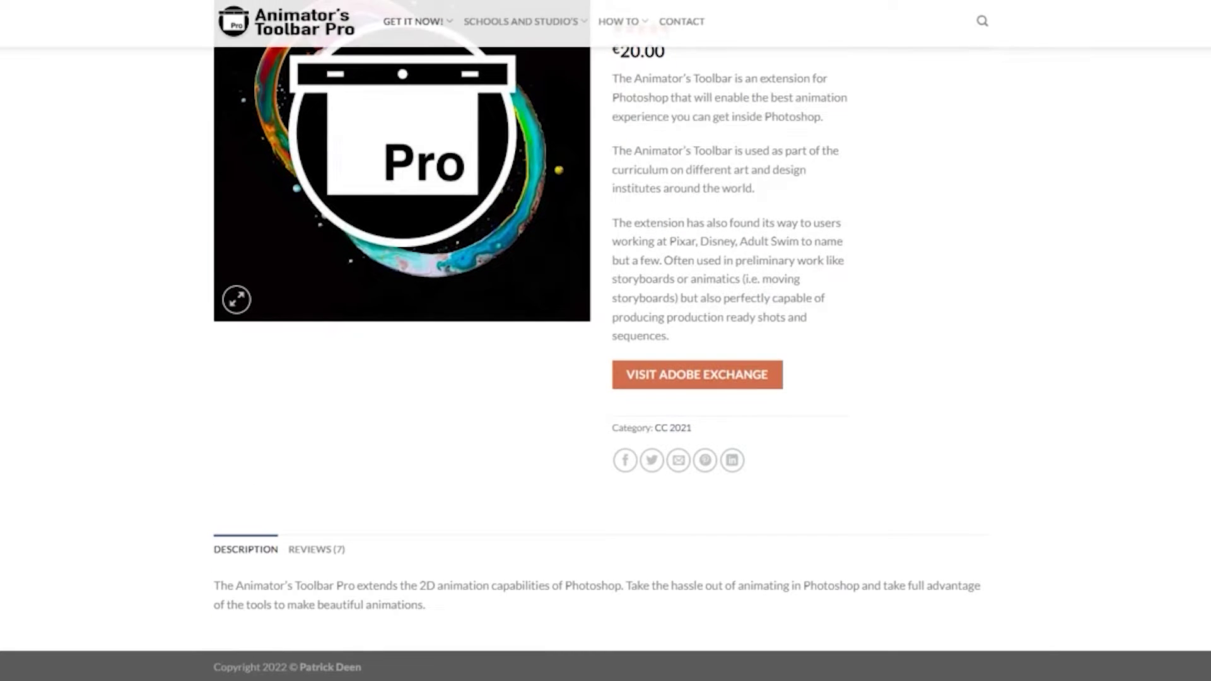
scroll(606, 341, "up", 3)
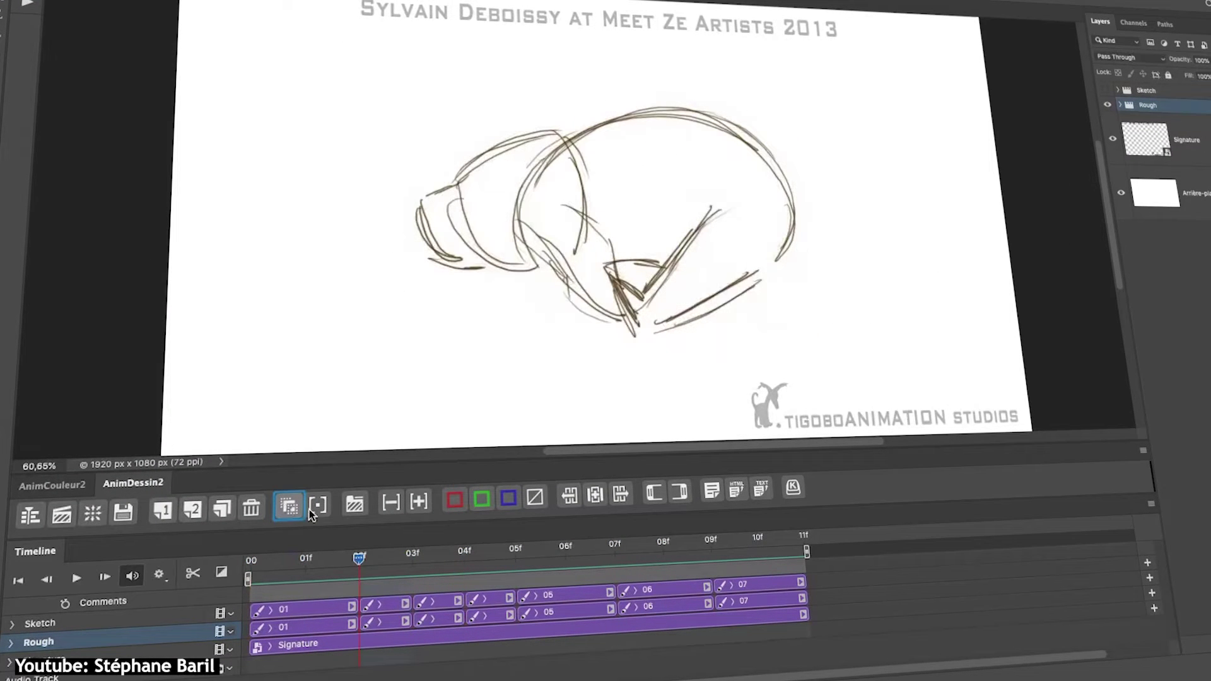
Step: Select the Sketch layer, confirm the frame rate, and jump to frame 03f in the Anim group
left_click(1143, 93)
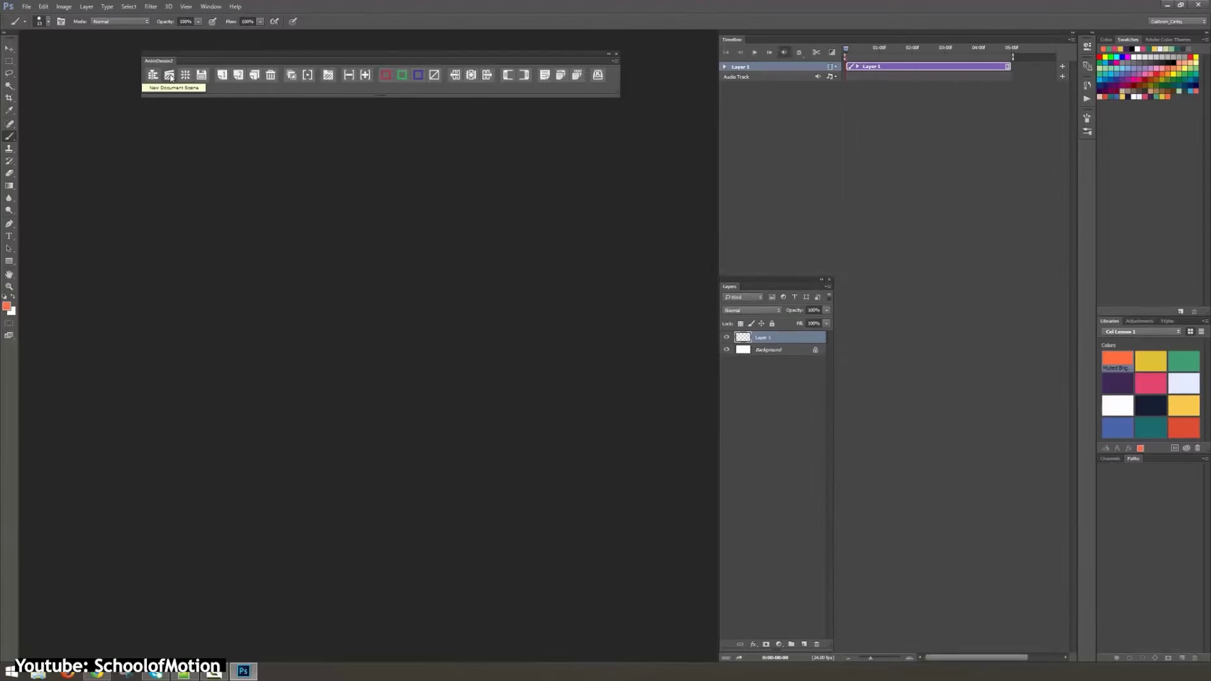
left_click(614, 246)
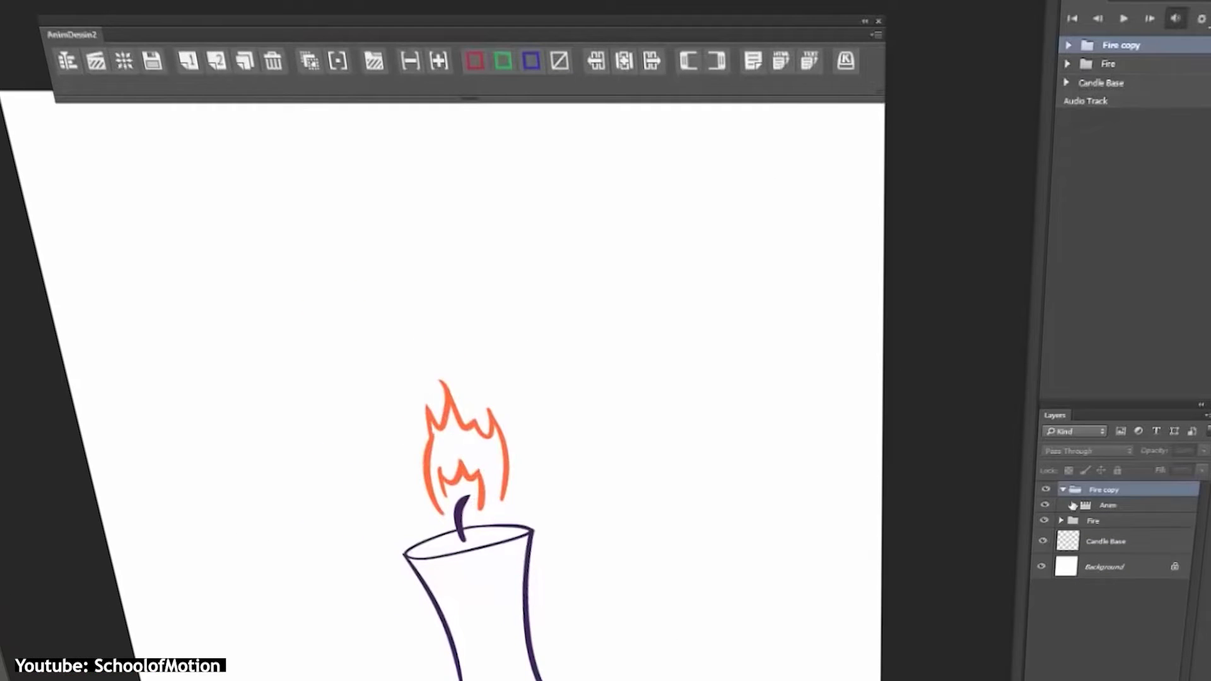
left_click(1072, 505)
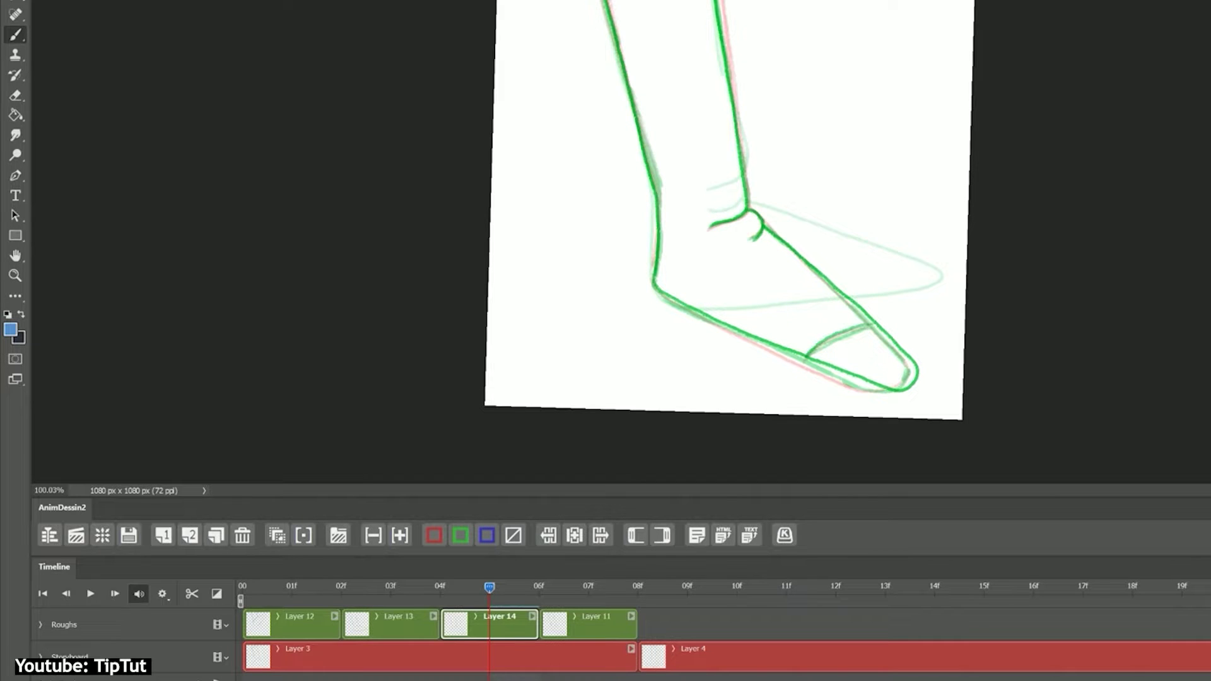
left_click(393, 633)
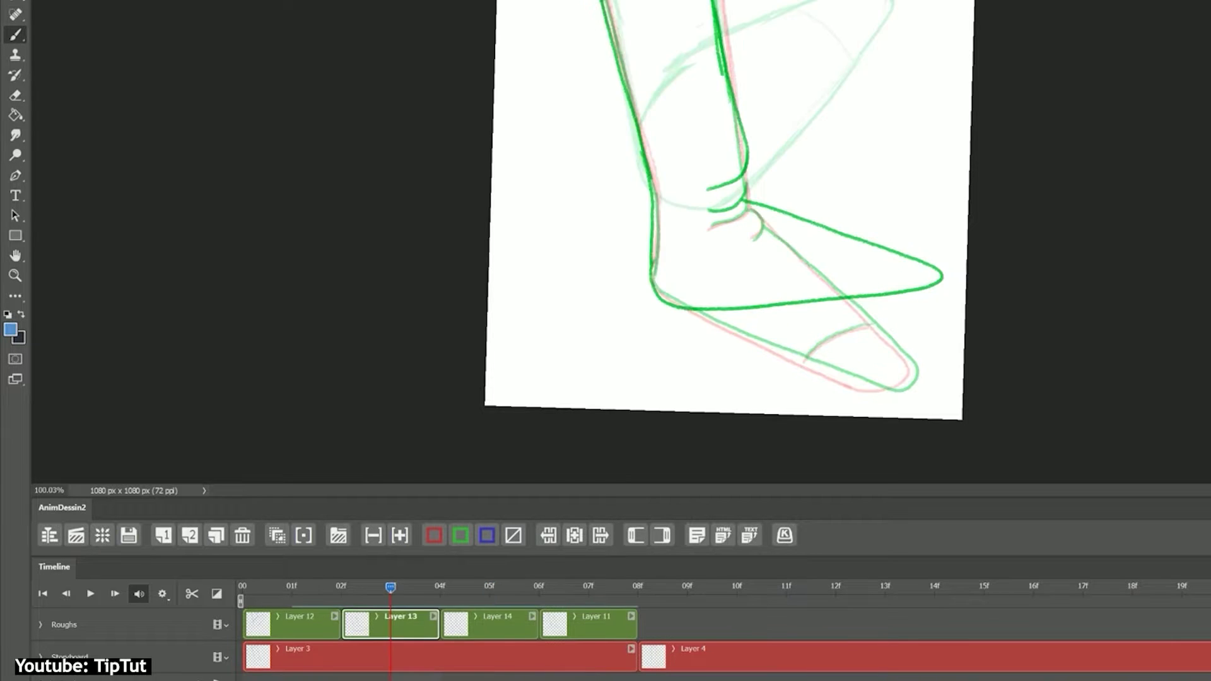
Step: Turn off the onion-skin ghosts and play the foot animation, stepping through the drawings
left_click(312, 527)
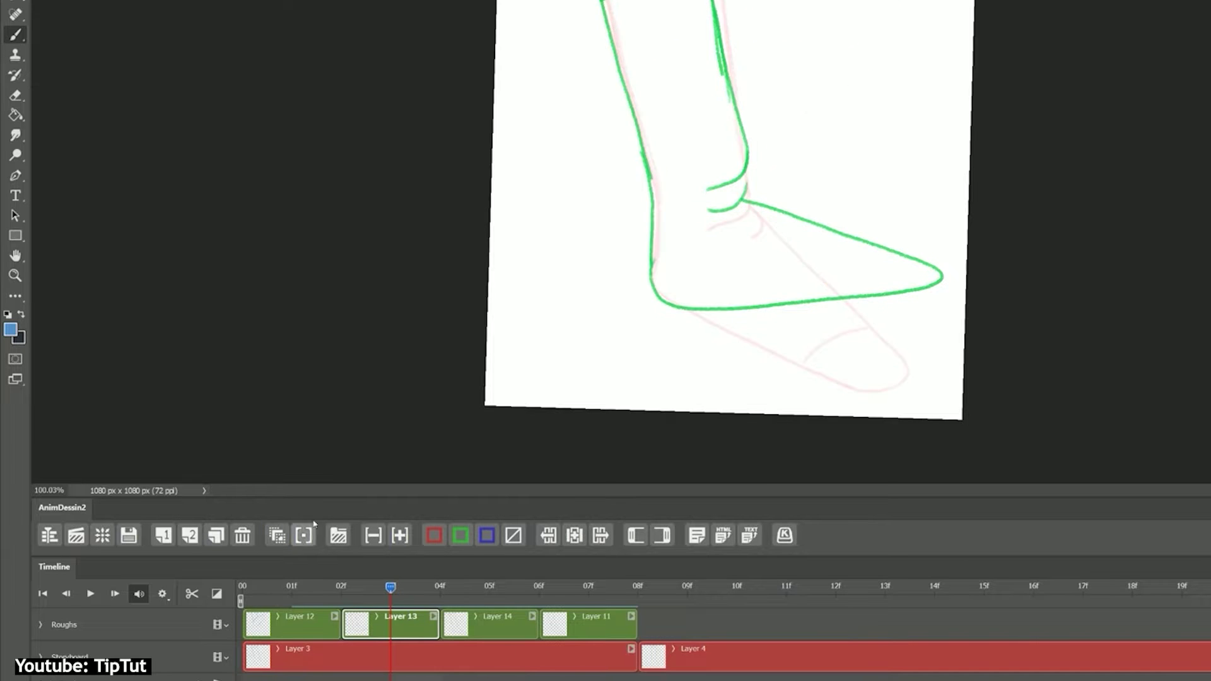
key("space")
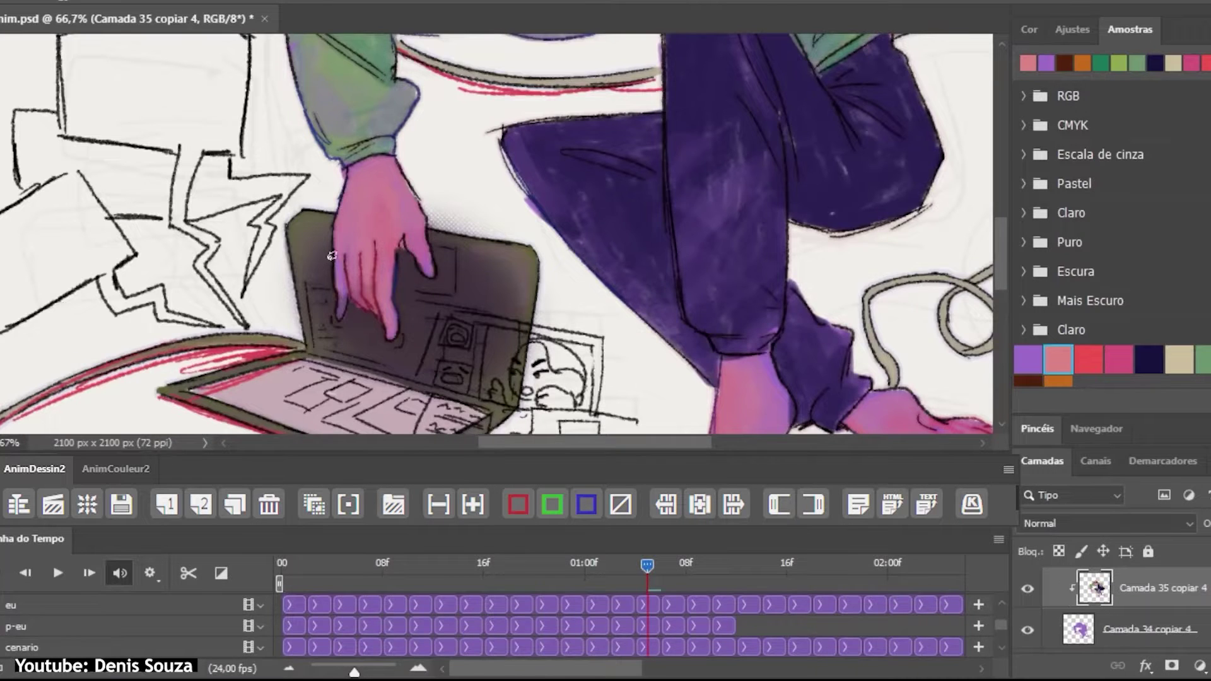
key("Right")
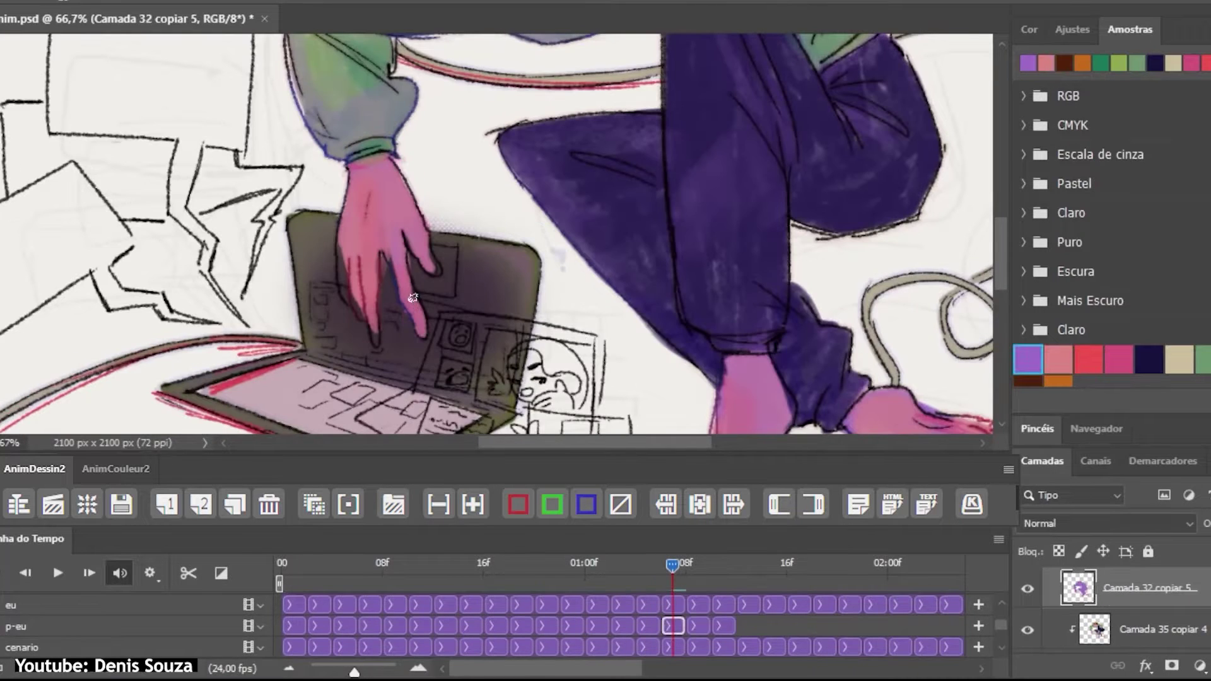
key("Right")
scroll(372, 314, "up", 2)
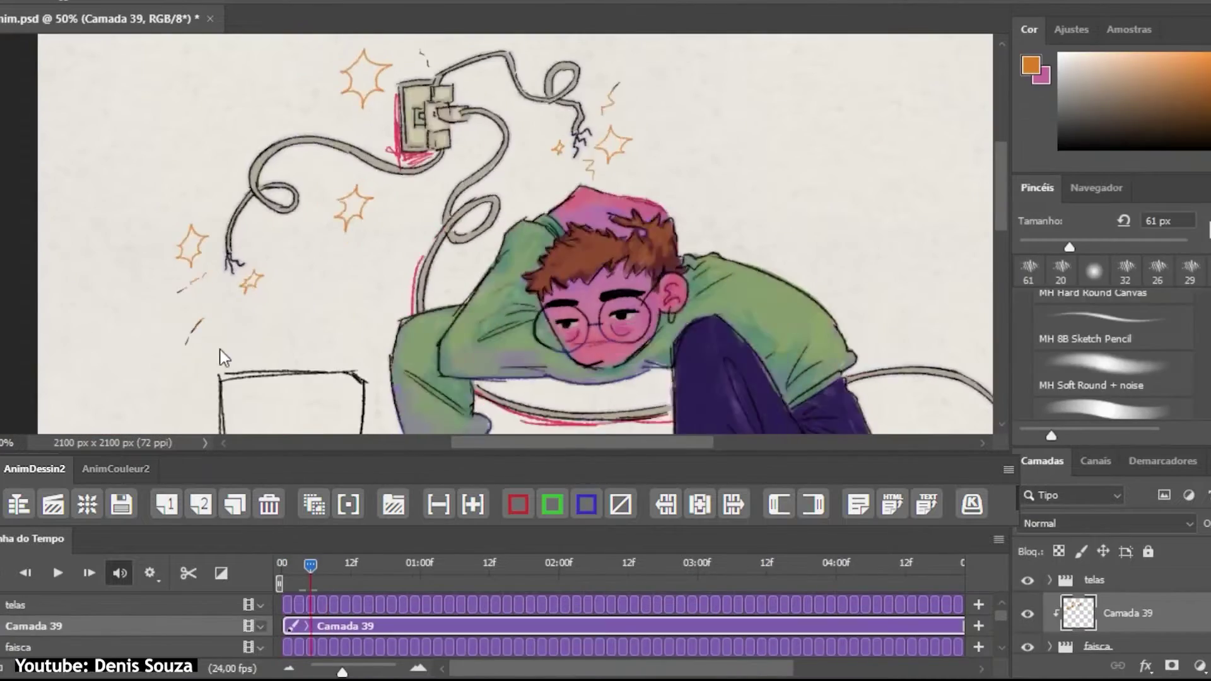
left_click(1139, 642)
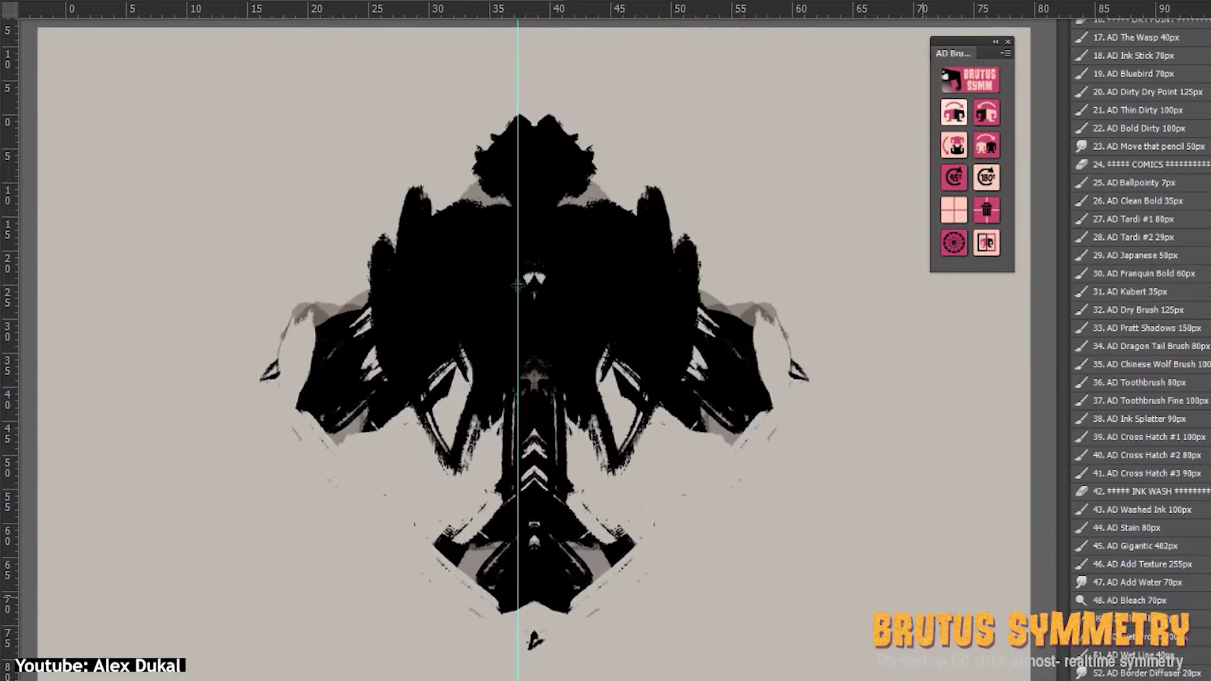
Step: Paint mirrored black ink strokes across the top of the hat-wearing figure
left_click_drag(489, 149, 323, 150)
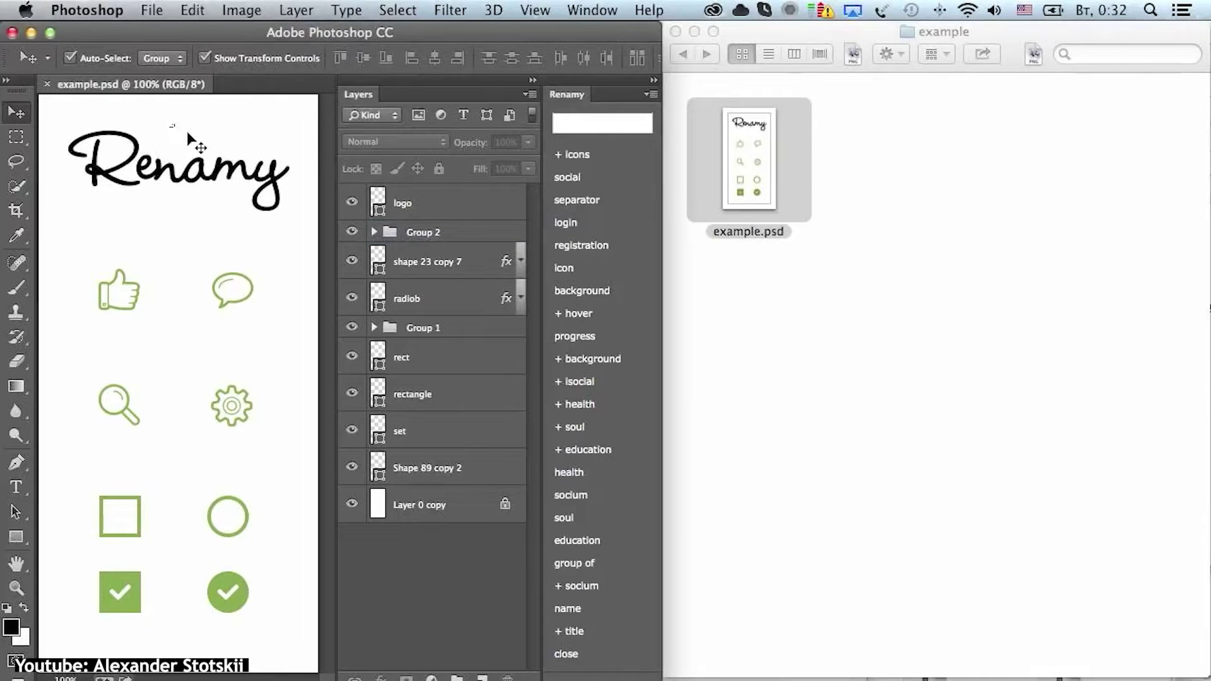
Step: Give the logo layer a .gif suffix and rename Polygon 5 to logo
left_click(187, 134)
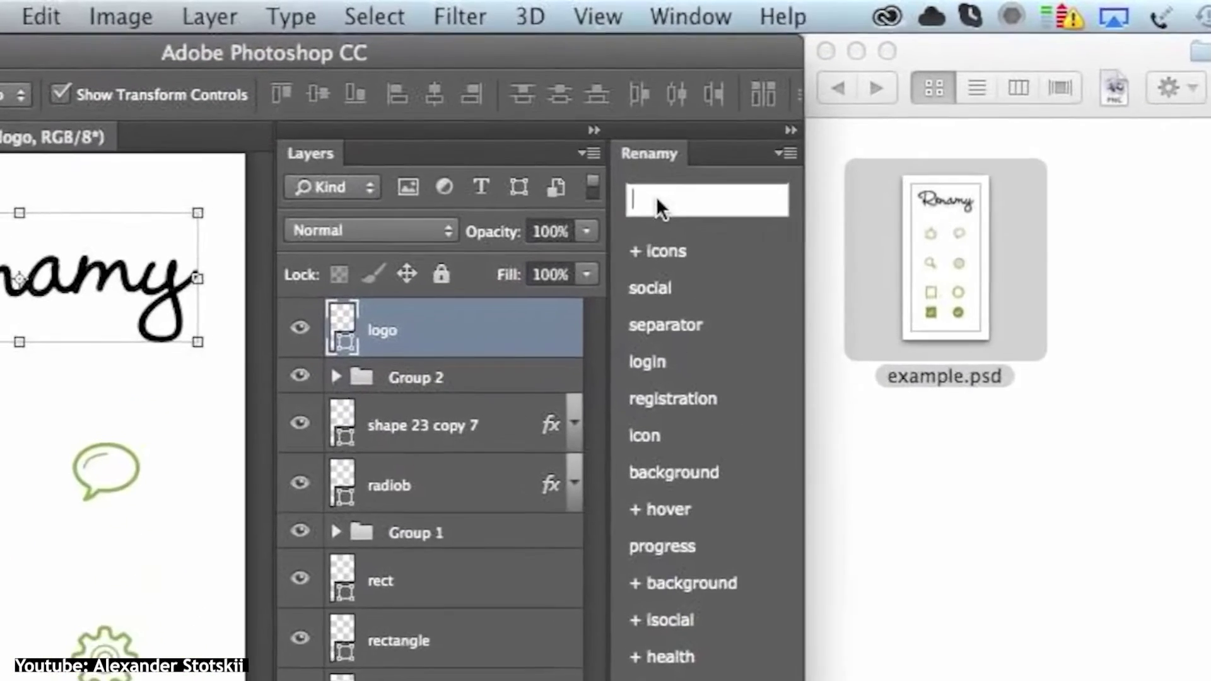
left_click(572, 122)
type("+.gif")
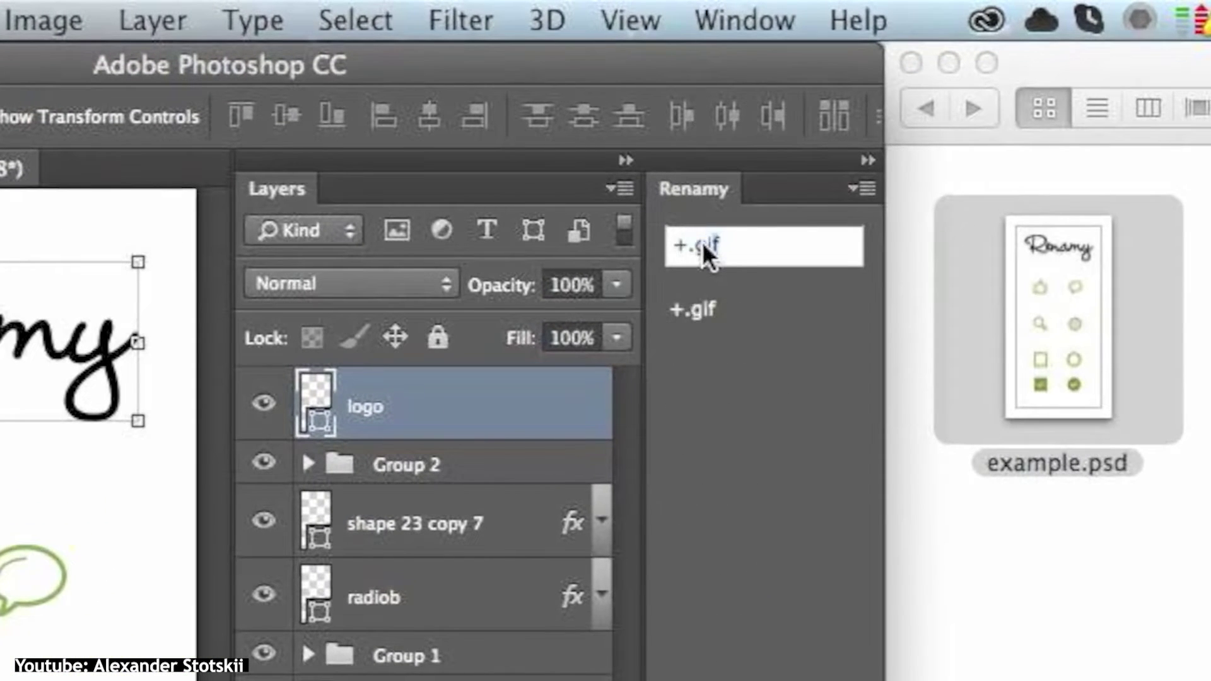
key("Return")
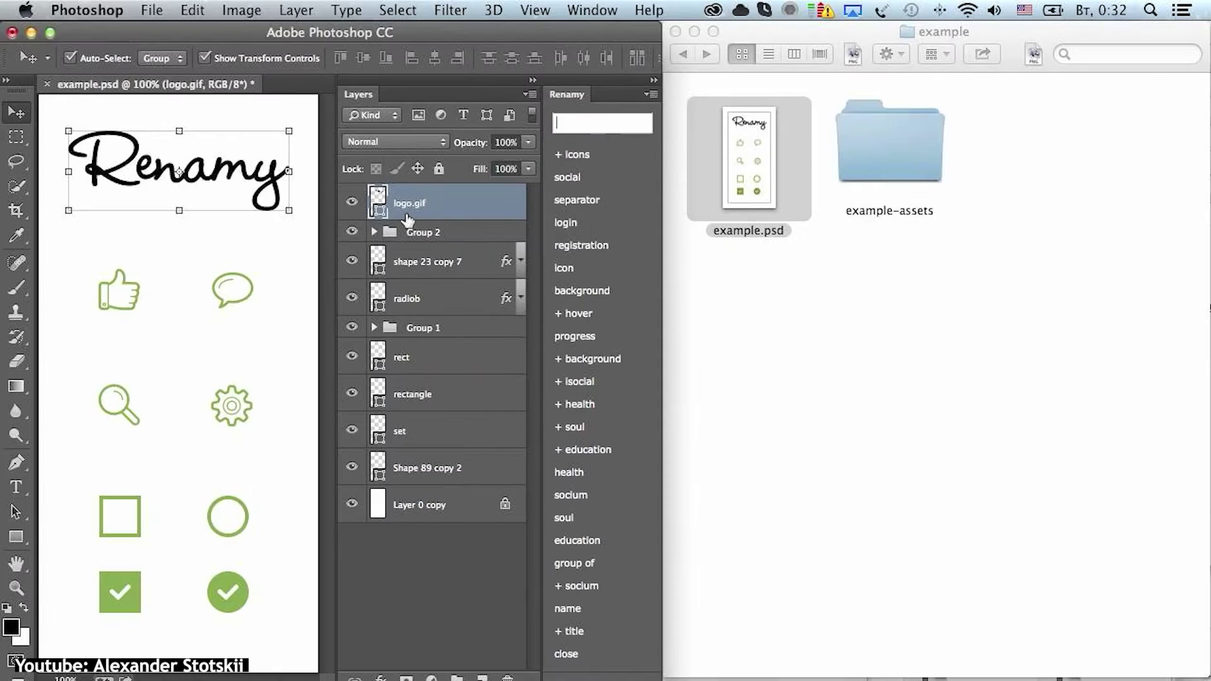
double_click(916, 164)
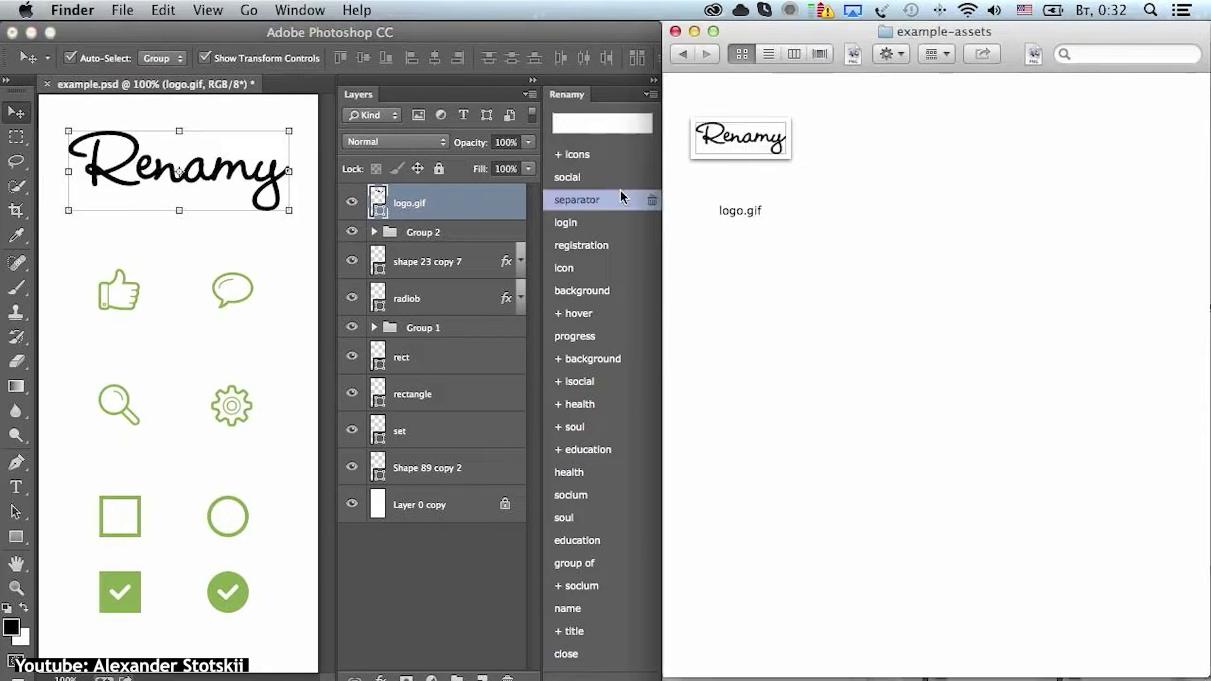
left_click(76, 271)
left_click(64, 262)
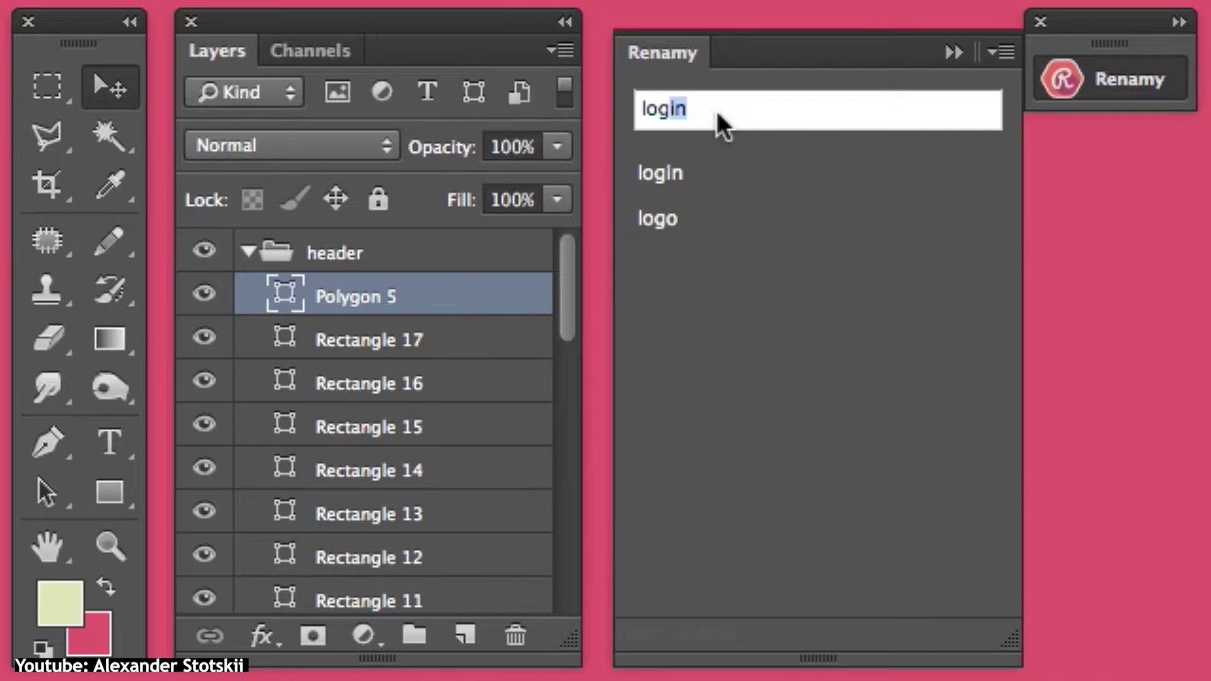
key("Return")
Step: Rename Rectangles 17–15 to icon and Rectangles 14–11 to button
left_click(406, 343)
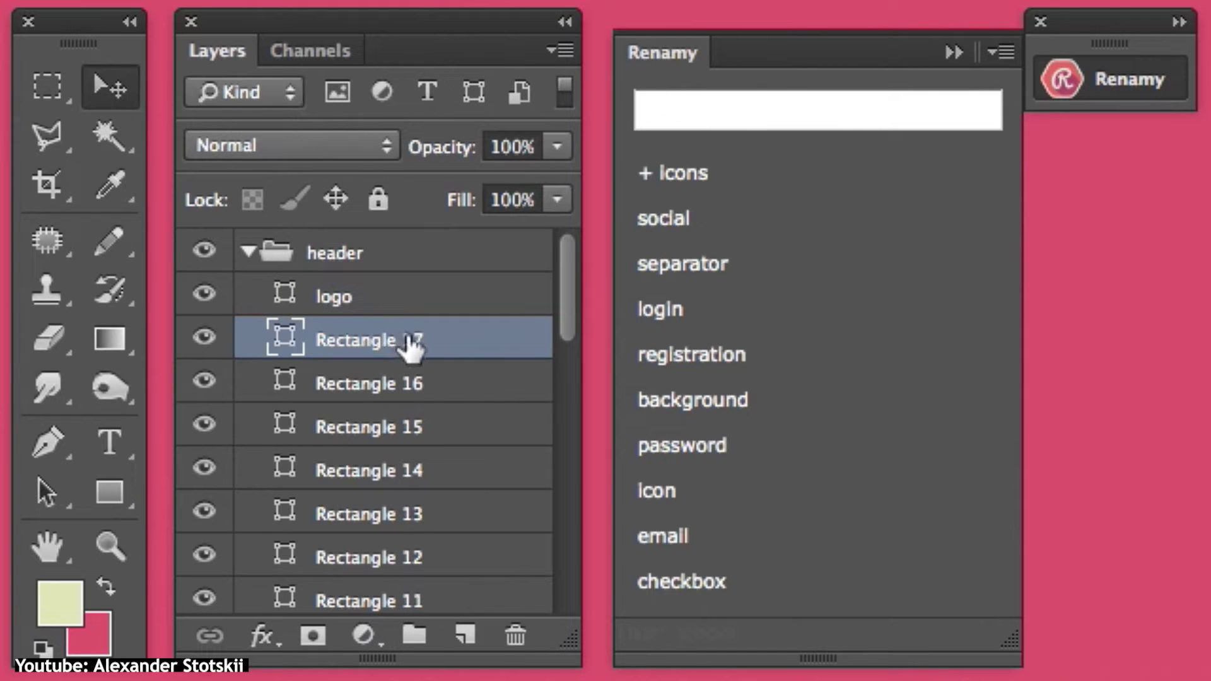
left_click(410, 427, "shift")
left_click(730, 111)
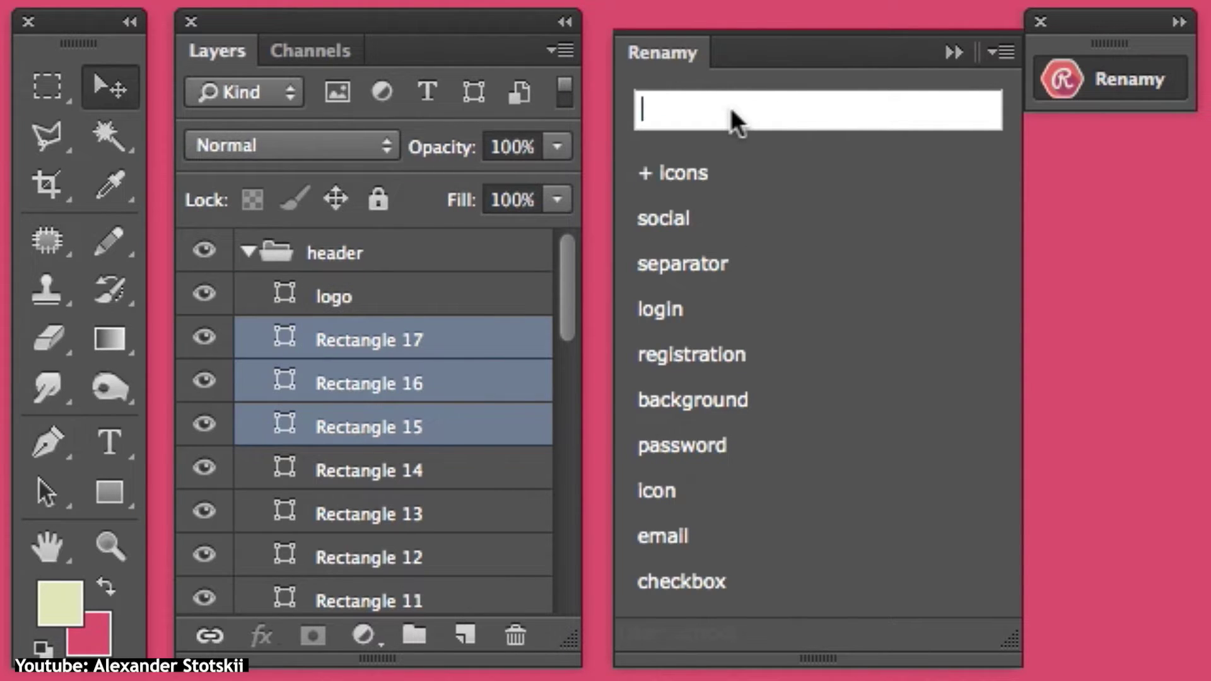
type("icon")
key("Return")
left_click(434, 479)
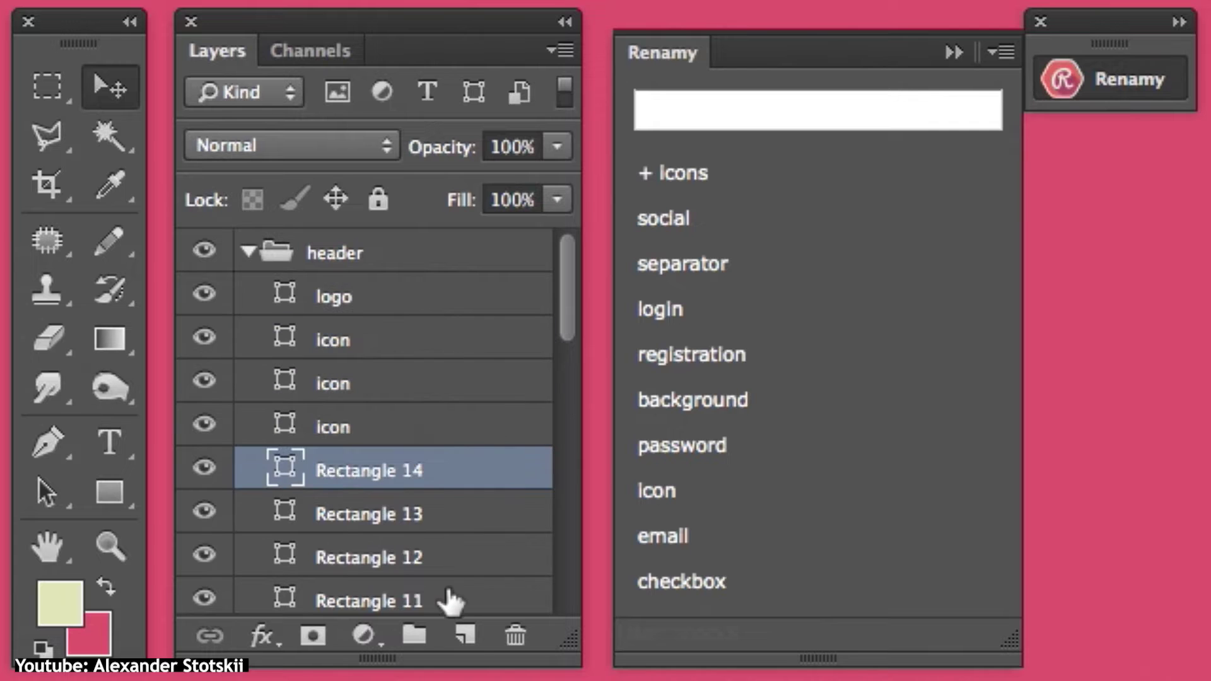
left_click(450, 601, "shift")
left_click(707, 112)
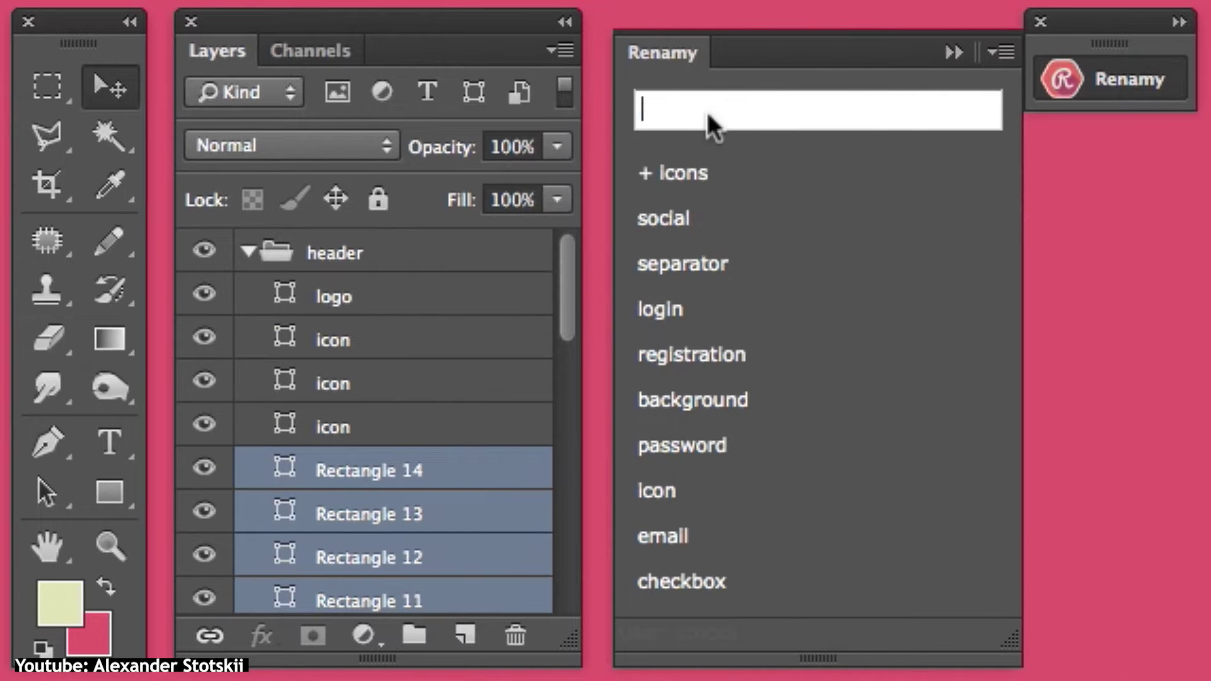
type("button")
key("Return")
Step: Name one button layer radiobutton_*.png and the next one hover
left_click(443, 455)
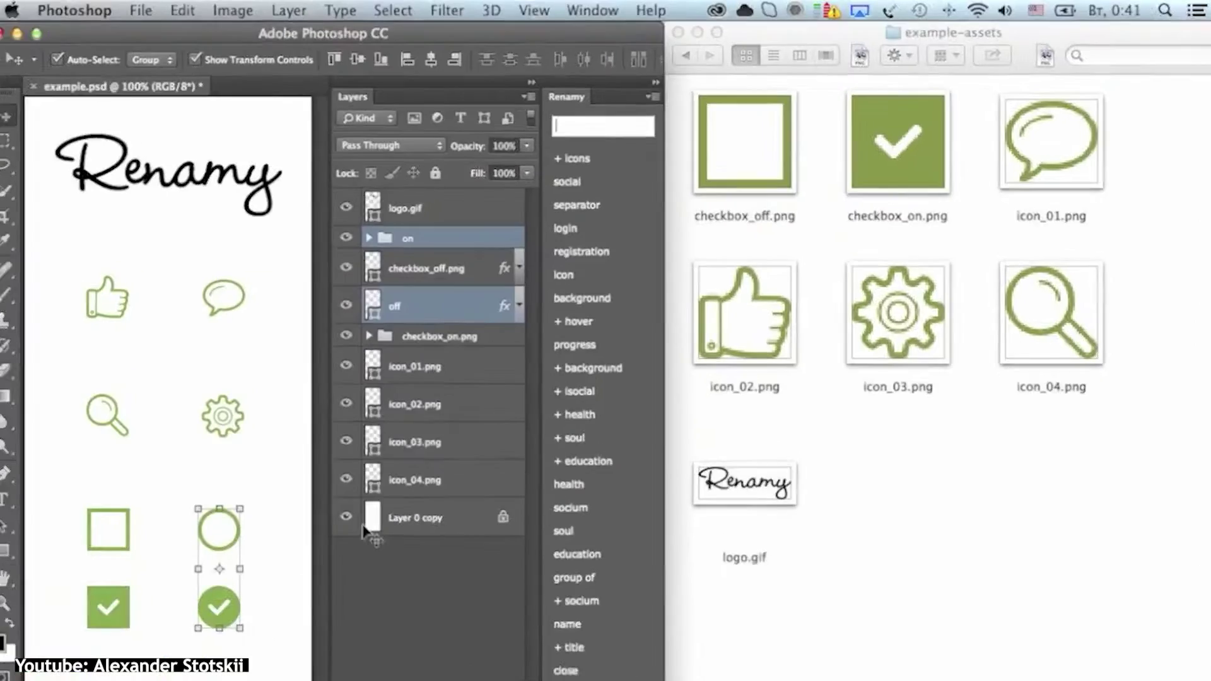
type("radiobutton")
key("Right")
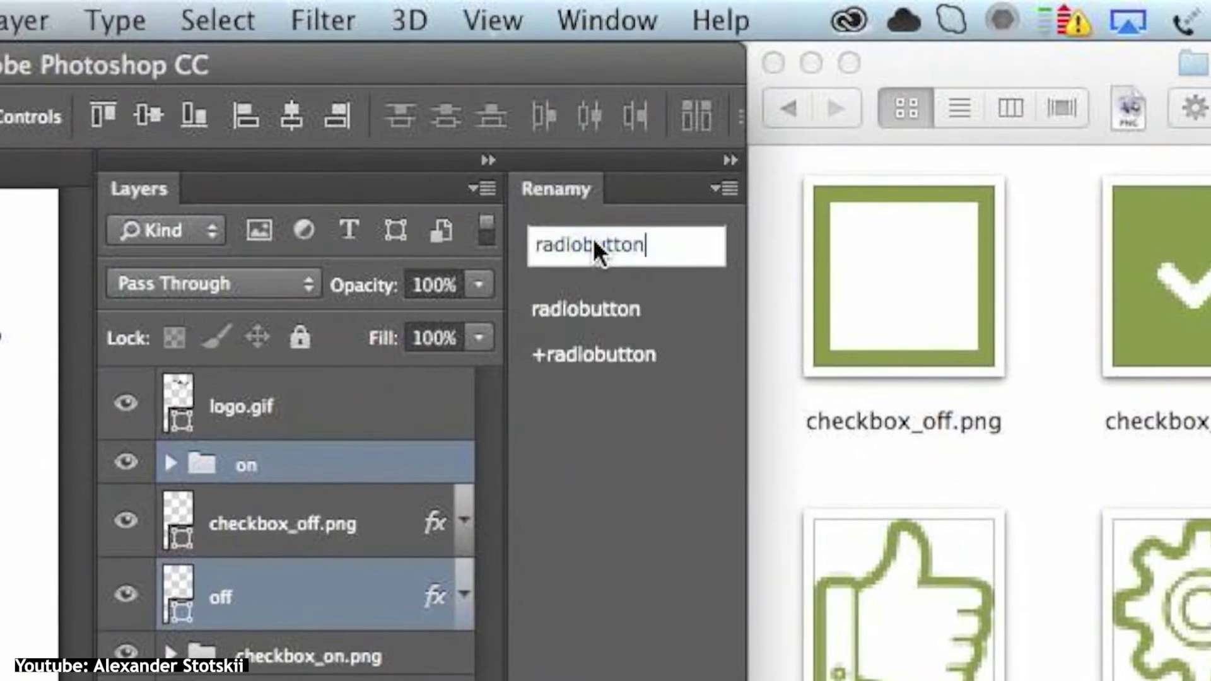
type("_*.")
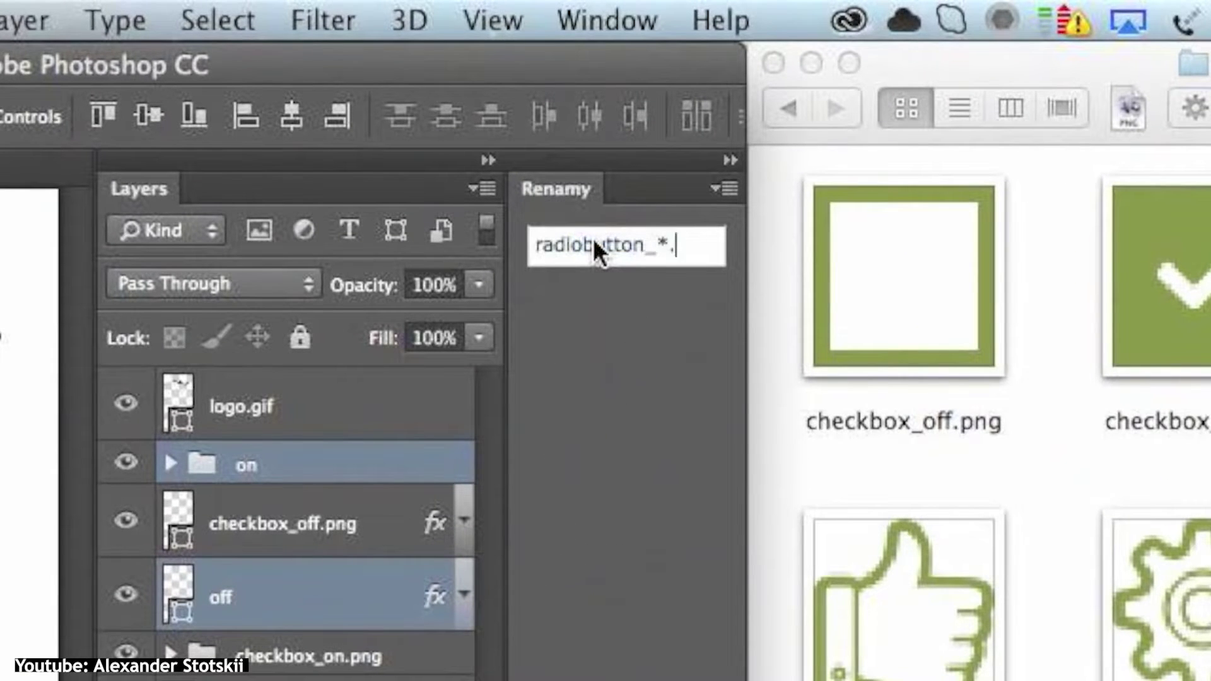
type("png")
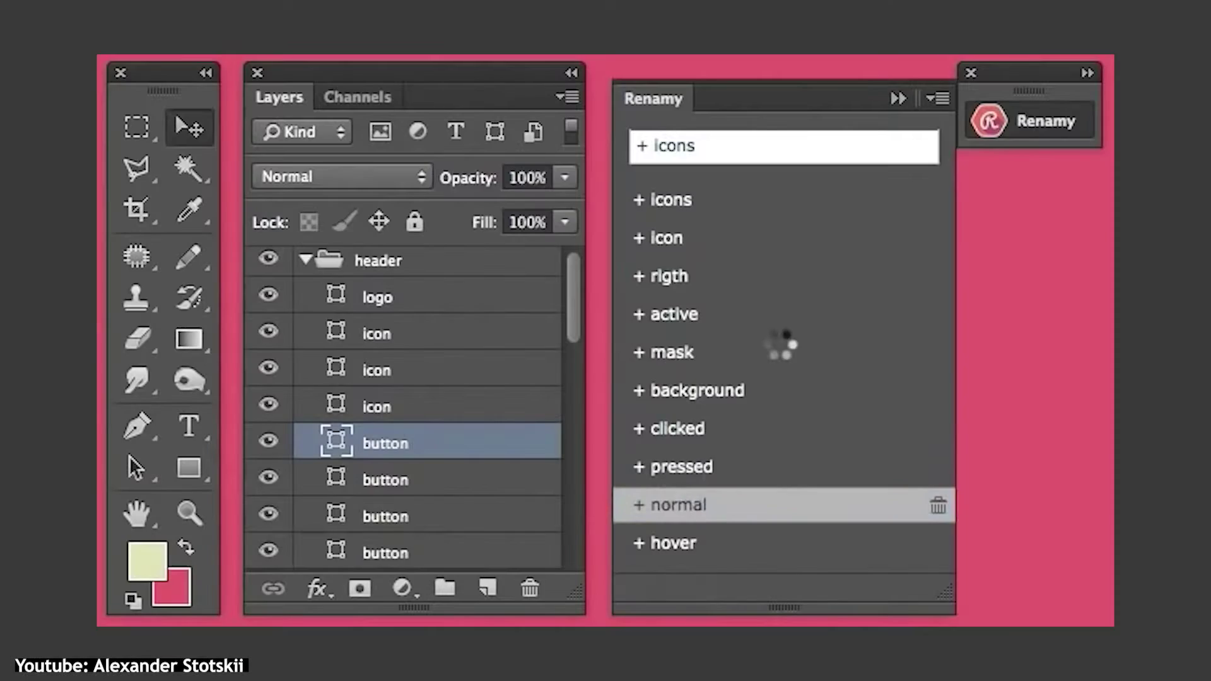
left_click(429, 481)
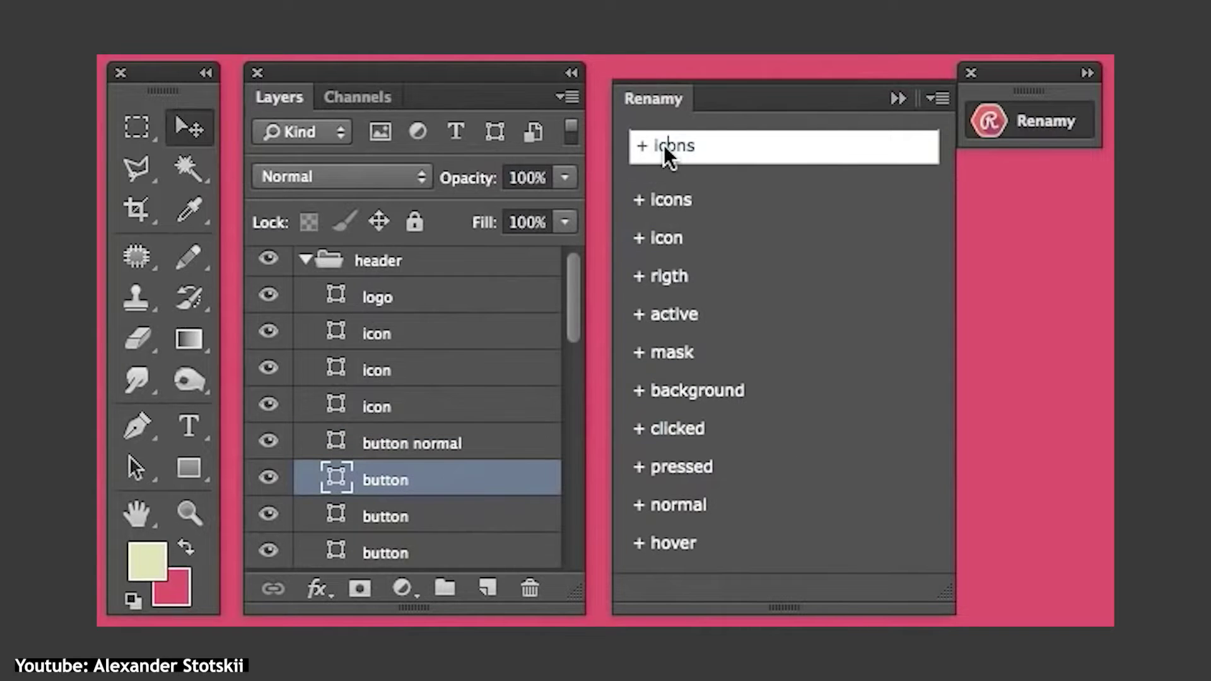
type("hover")
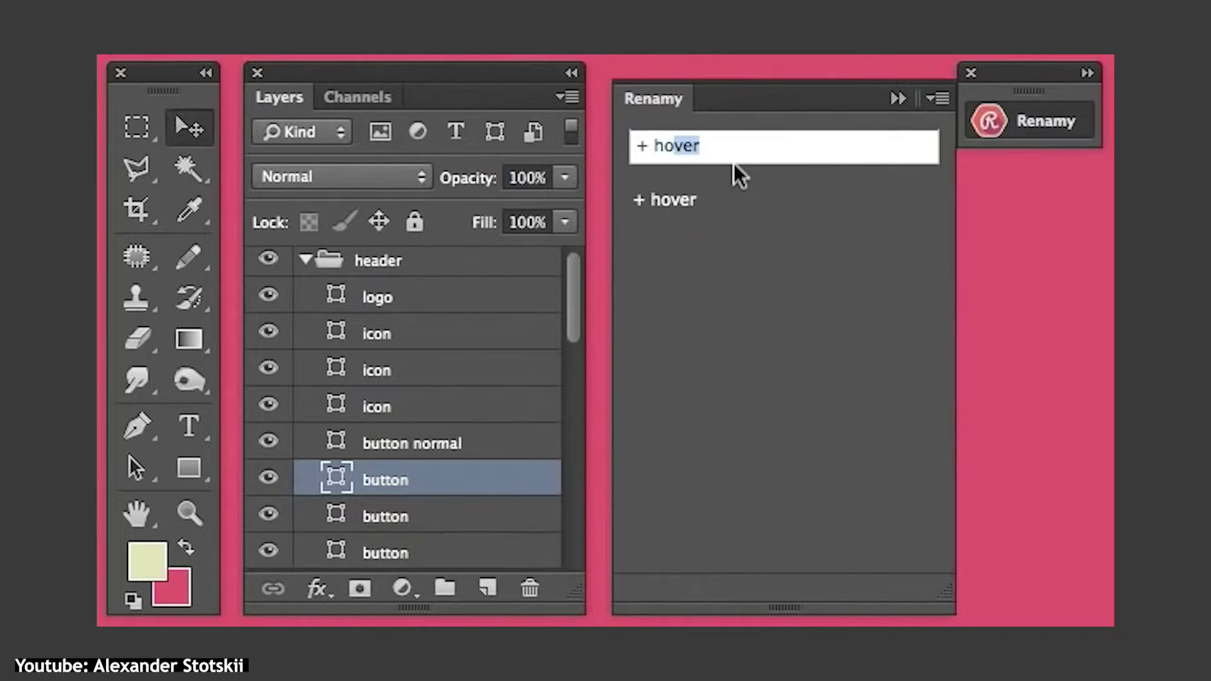
key("Return")
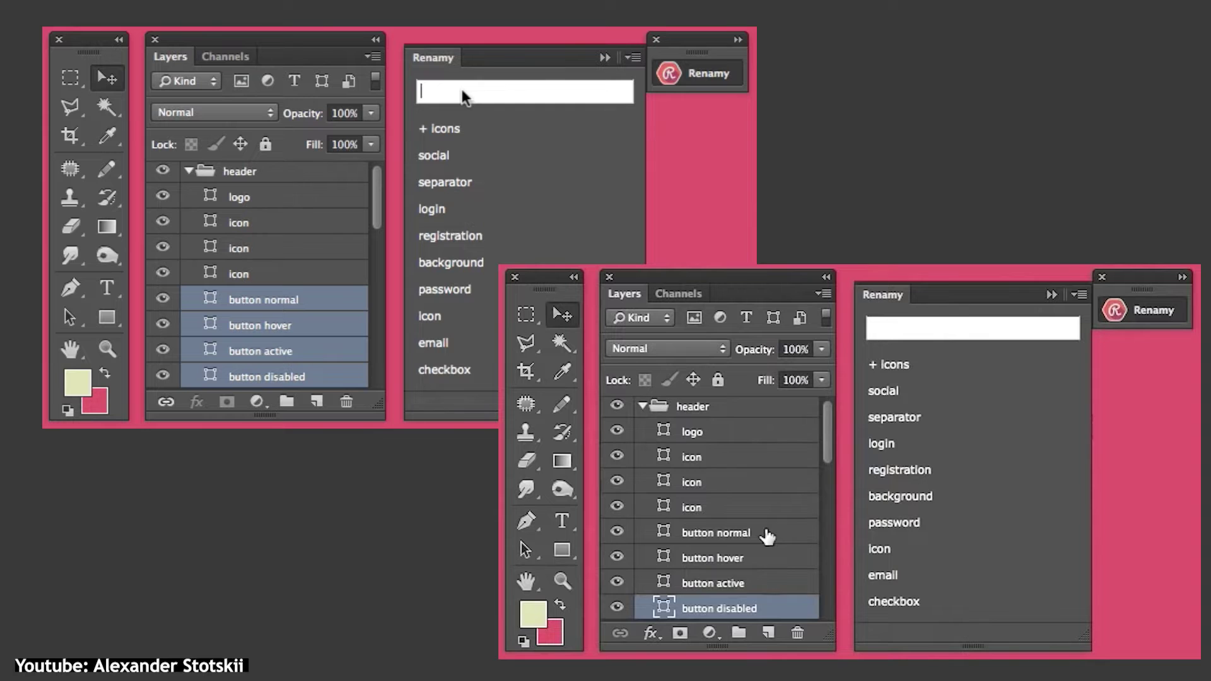
left_click(767, 537, "shift")
type("@")
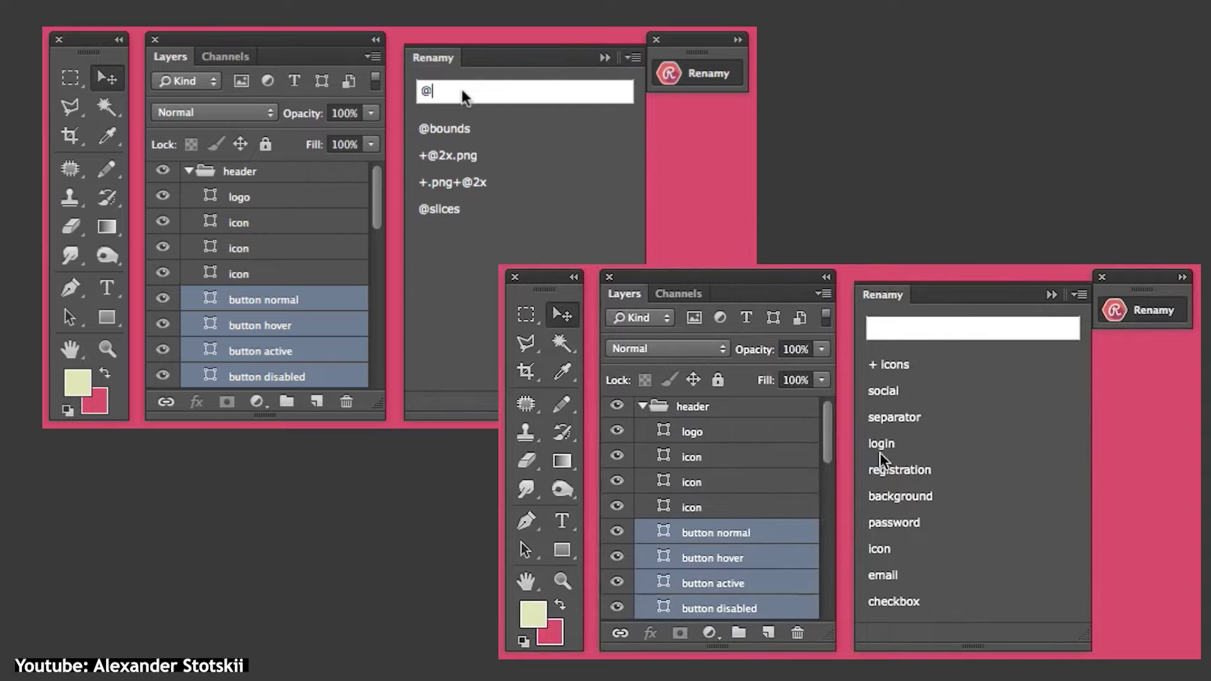
left_click(468, 156)
type("@")
left_click(915, 390)
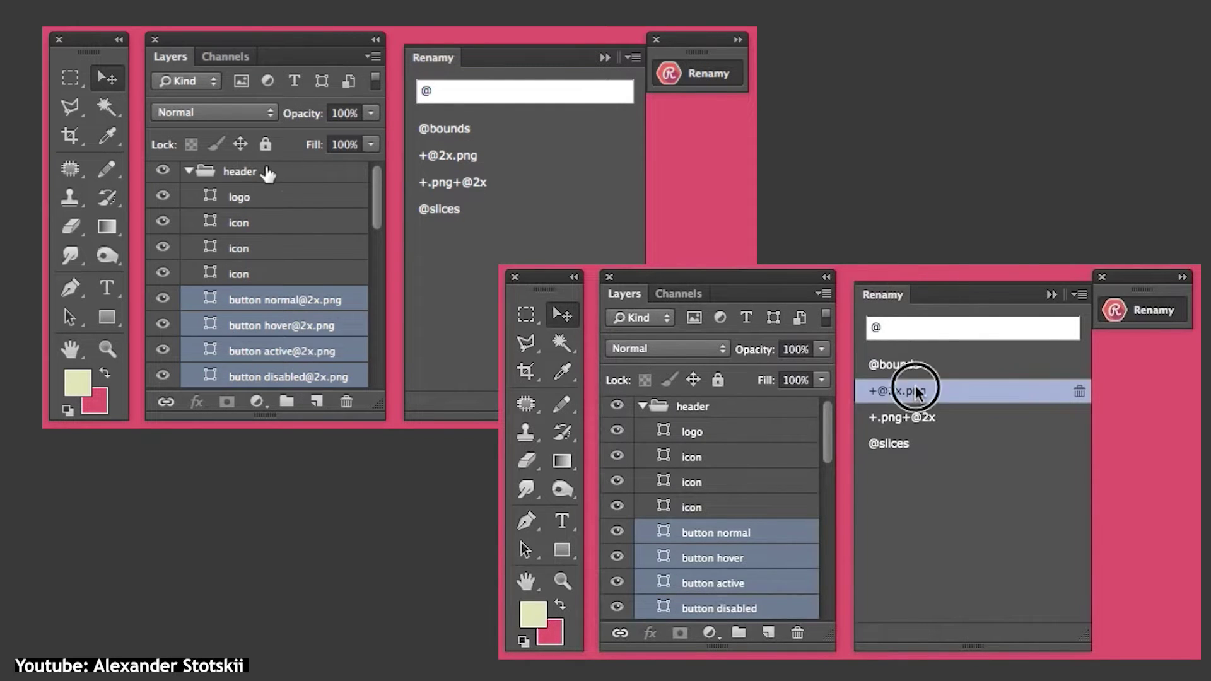
left_click(265, 173)
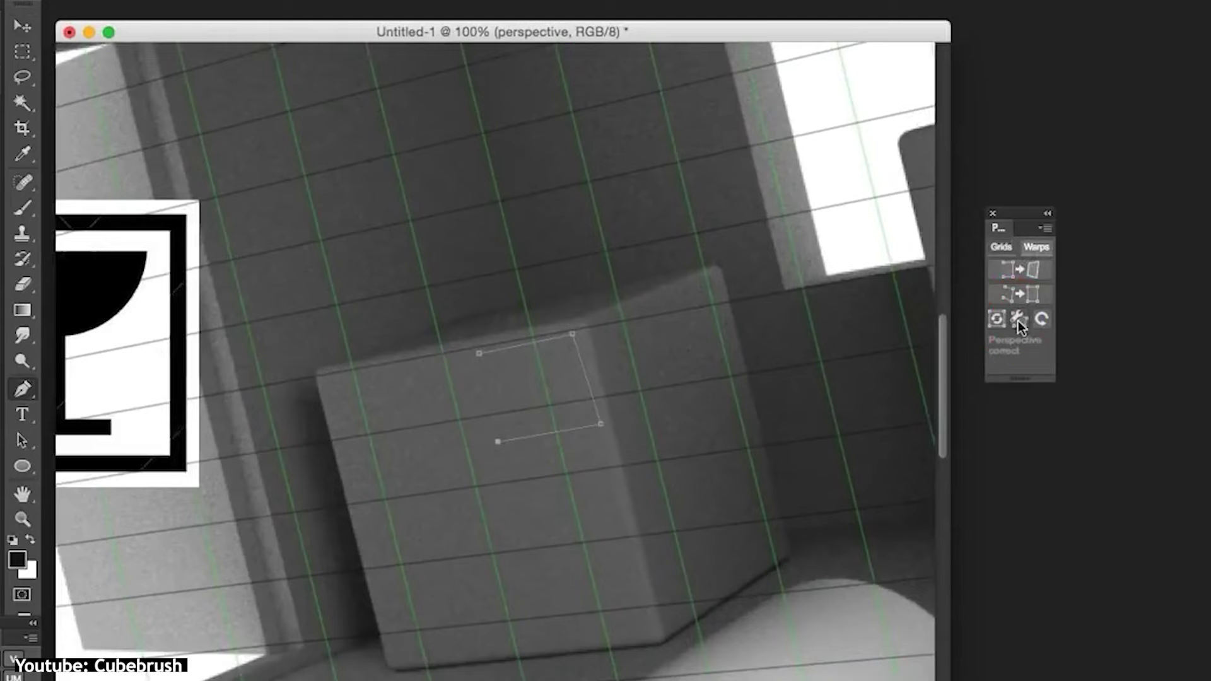
Step: Perspective-correct the path and scale the fragile-glass label to fit the box side
left_click(1018, 319)
left_click_drag(600, 424, 596, 427)
left_click(1018, 320)
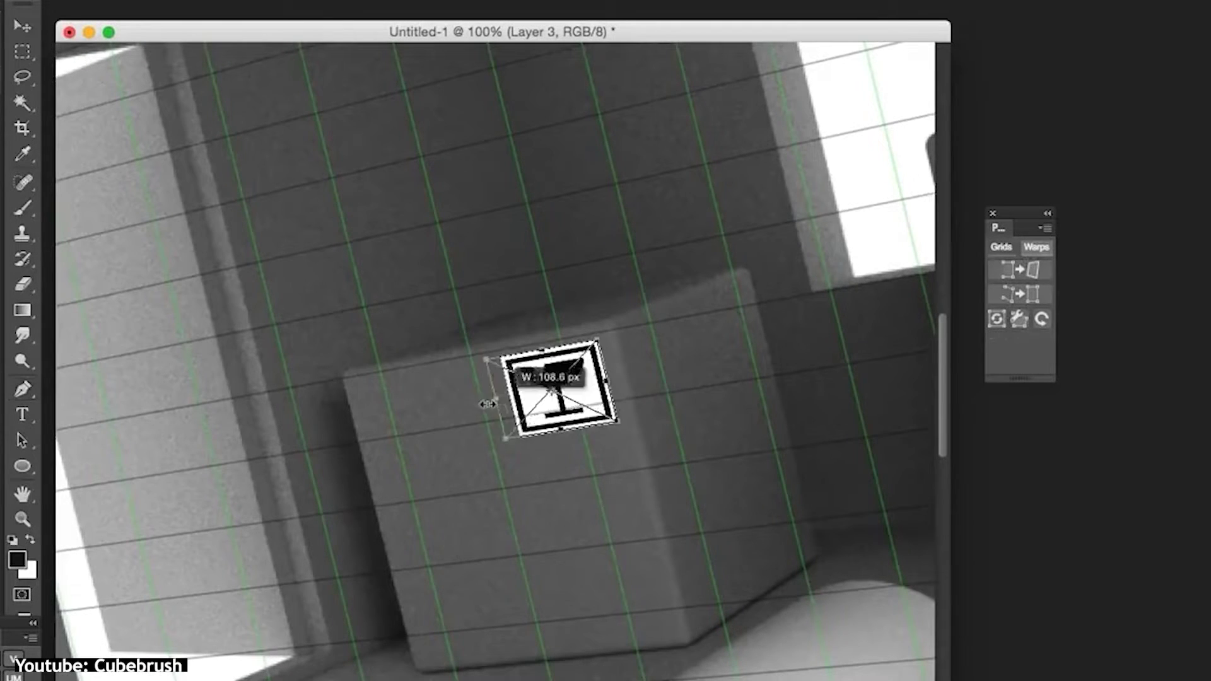
left_click_drag(488, 405, 587, 404)
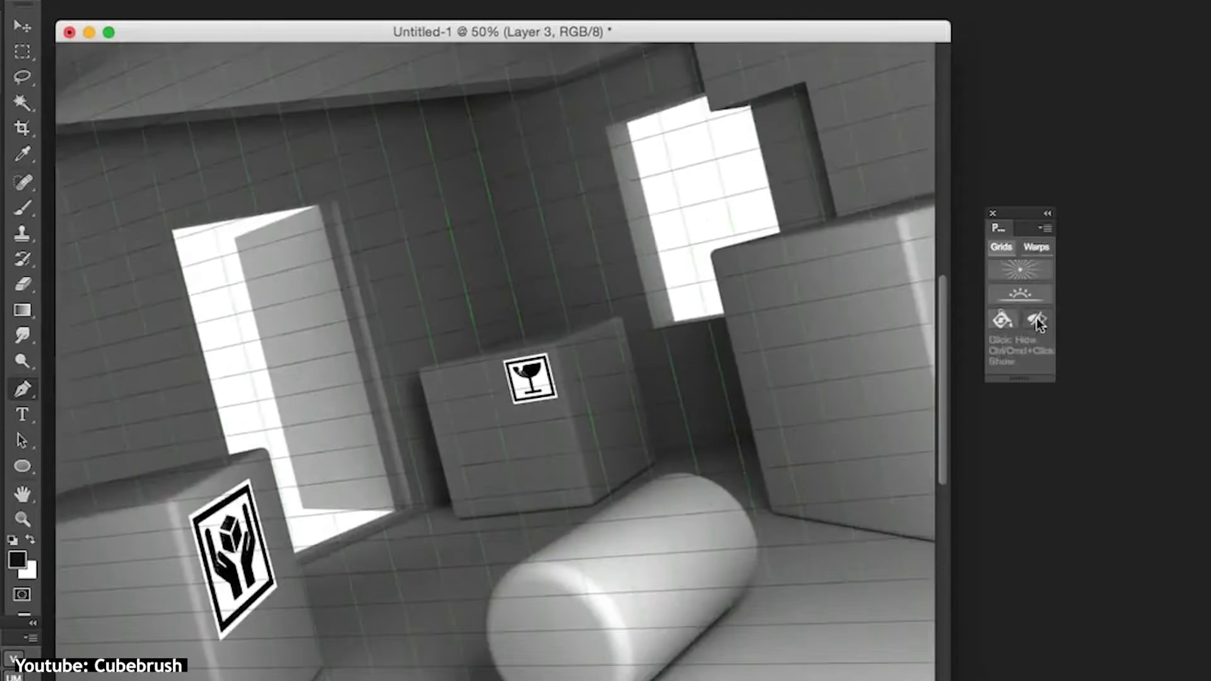
Step: Raise the grid layer's opacity to 100% and cycle its lines through red, green and blue
scroll(611, 484, "down", 1)
scroll(446, 505, "up", 1)
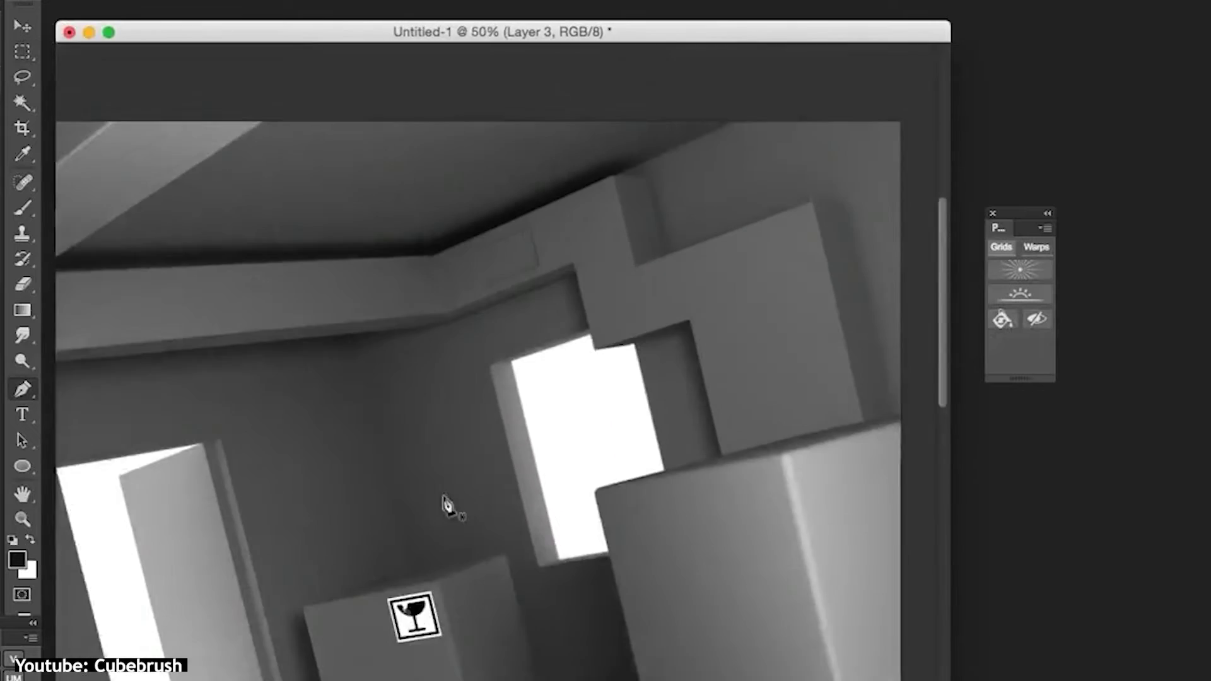
scroll(252, 365, "up", 2)
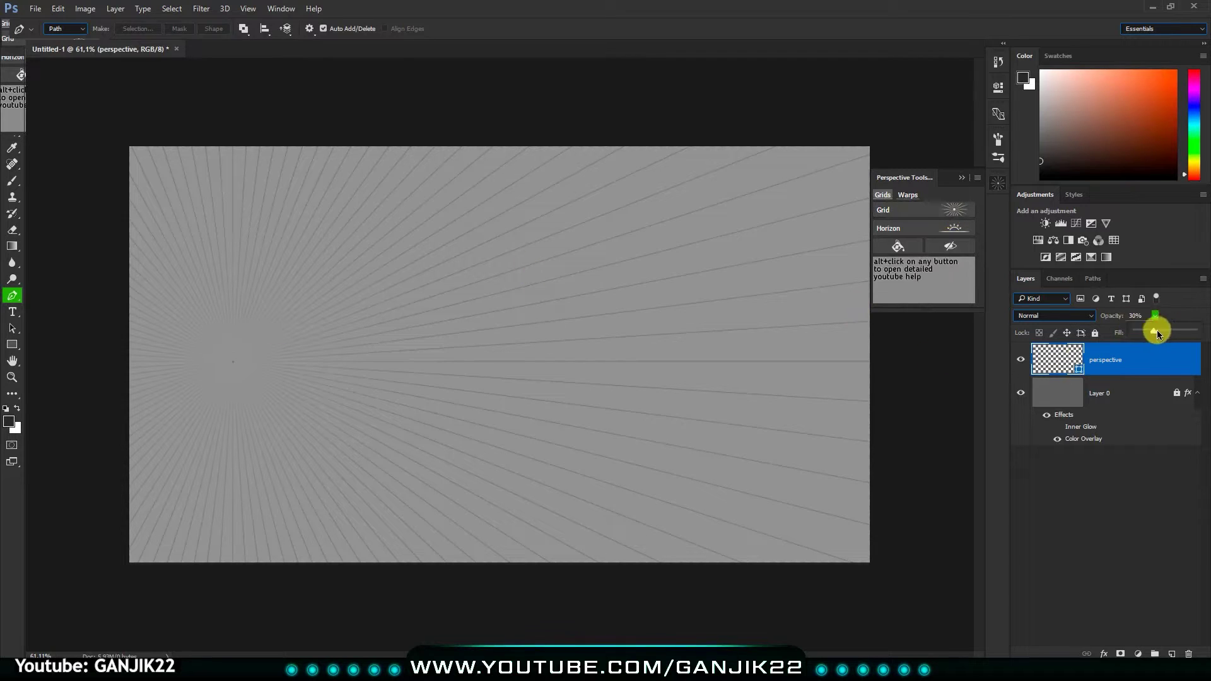
left_click_drag(1157, 331, 1194, 331)
left_click(896, 247)
left_click(899, 249)
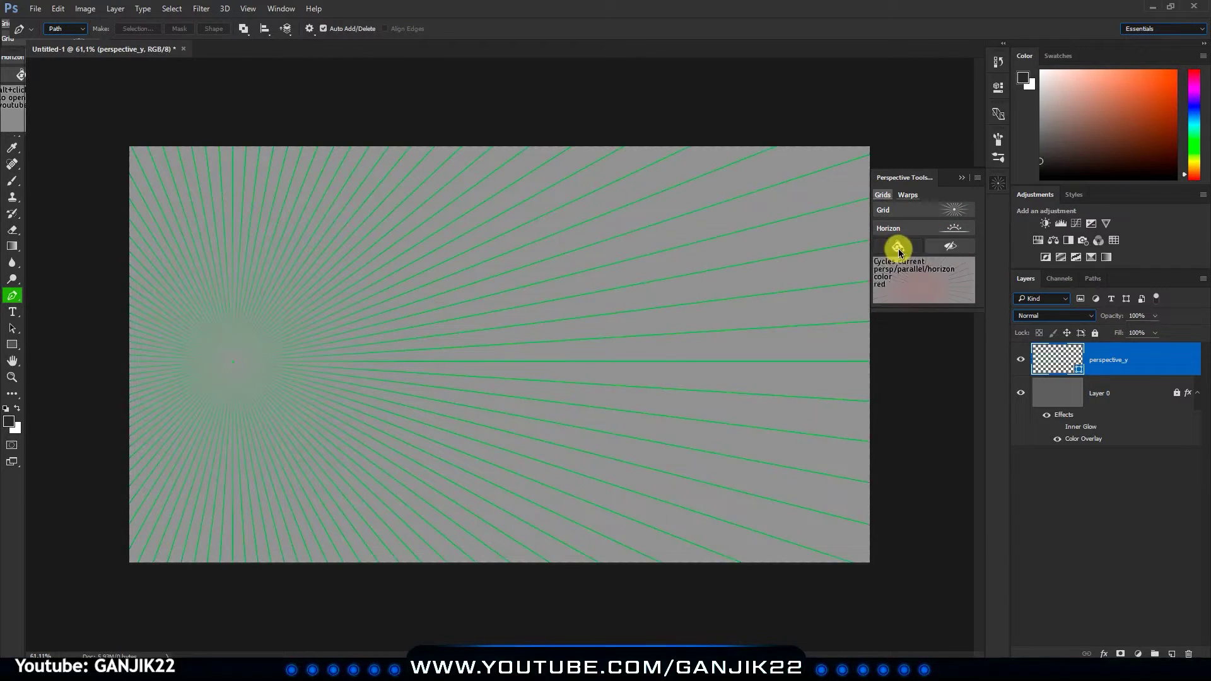
left_click(899, 248)
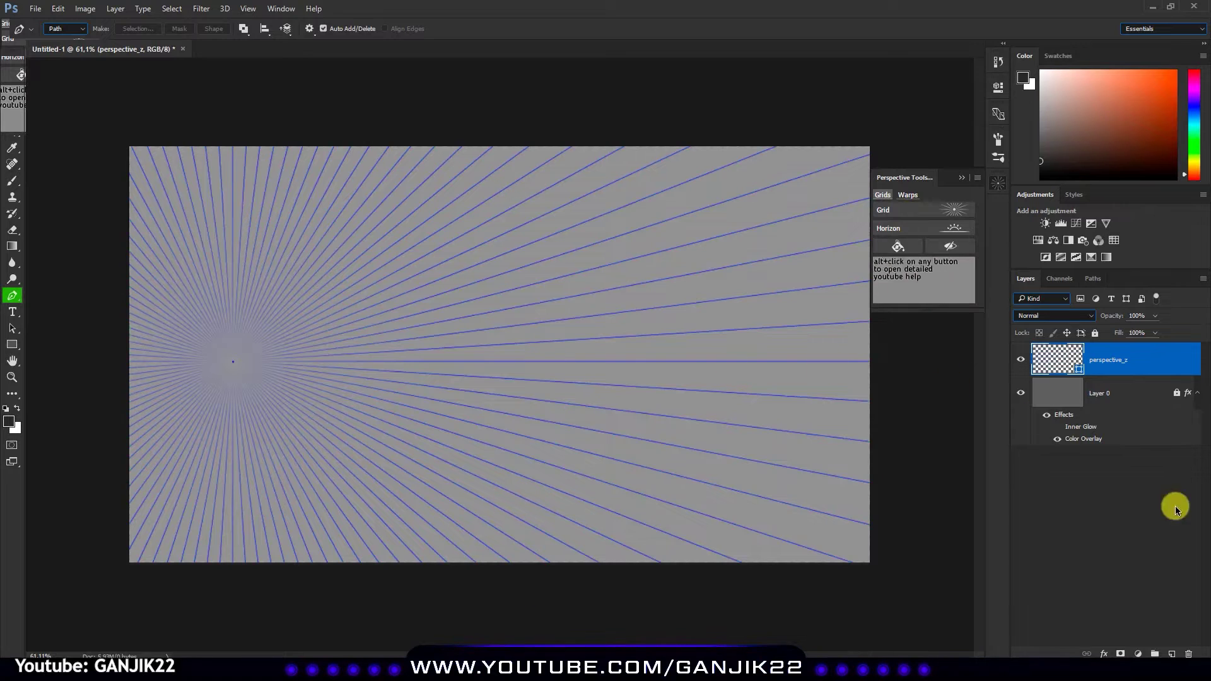
Step: On a new layer, generate several perspective grids, including a red radial grid
key("ctrl+shift+alt+n")
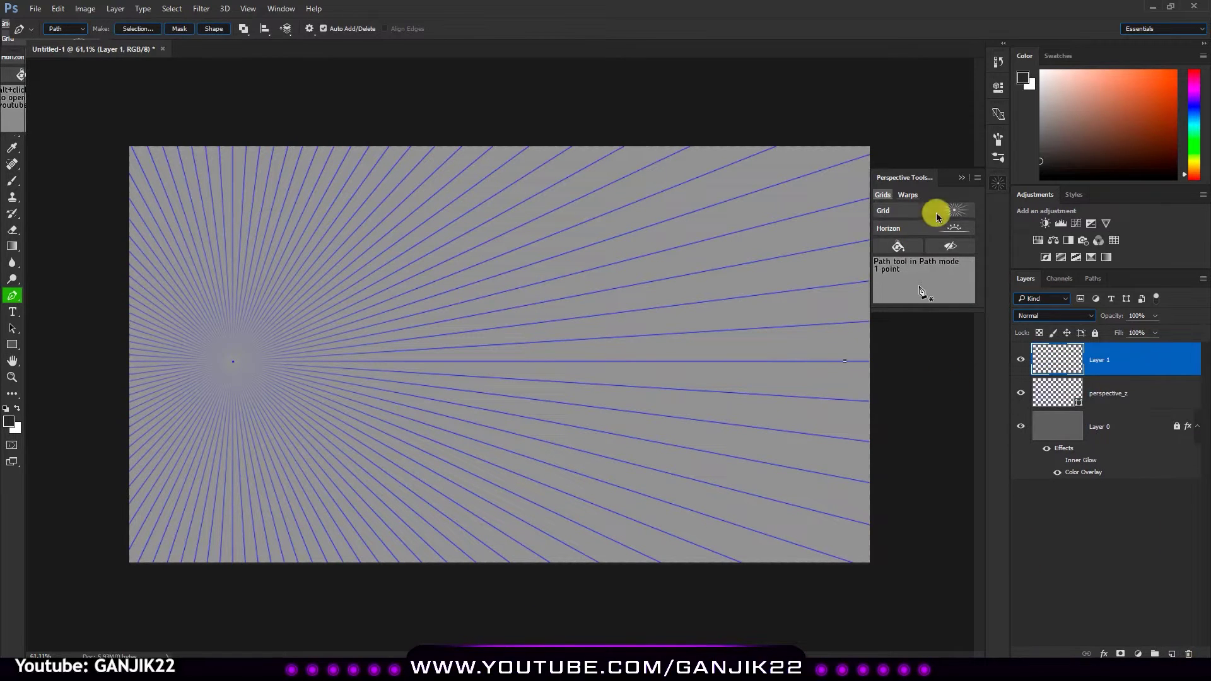
left_click(936, 213)
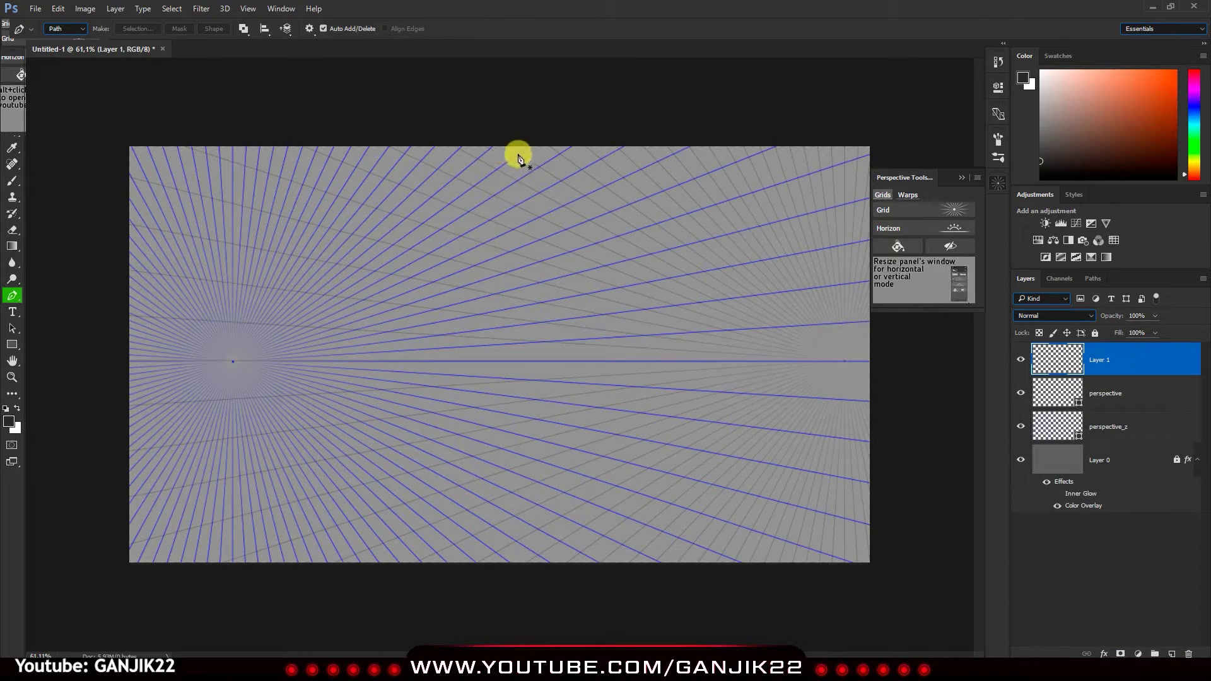
left_click(951, 244)
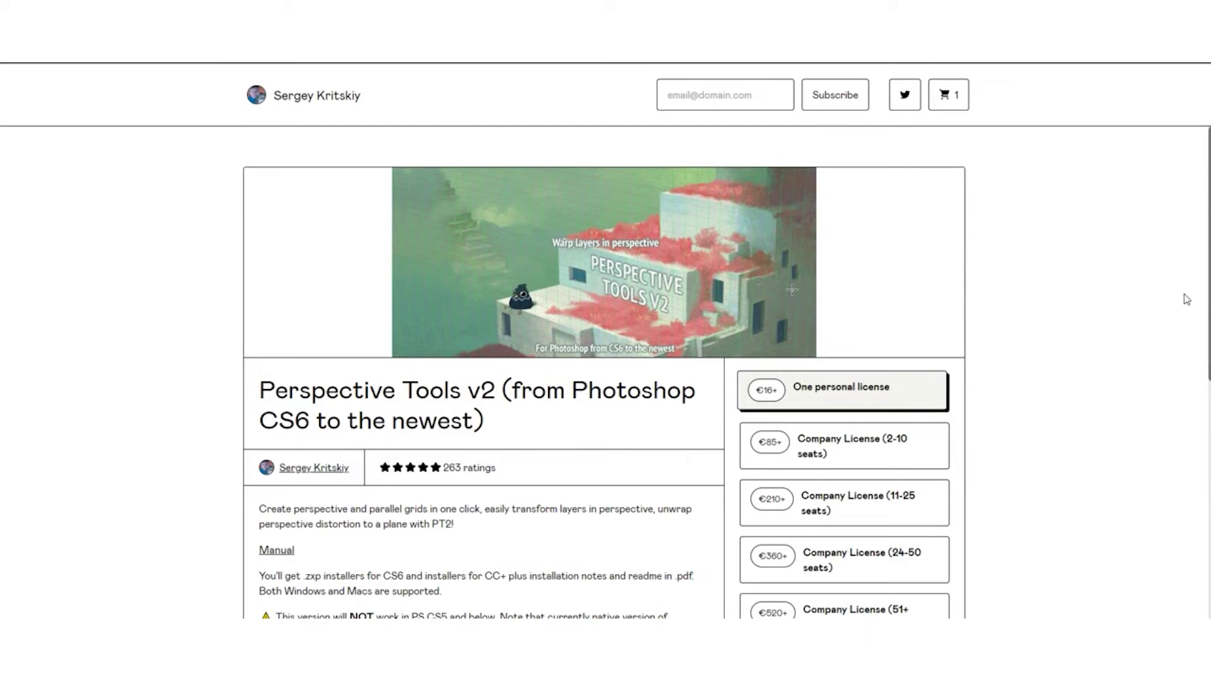
scroll(1187, 299, "down", 3)
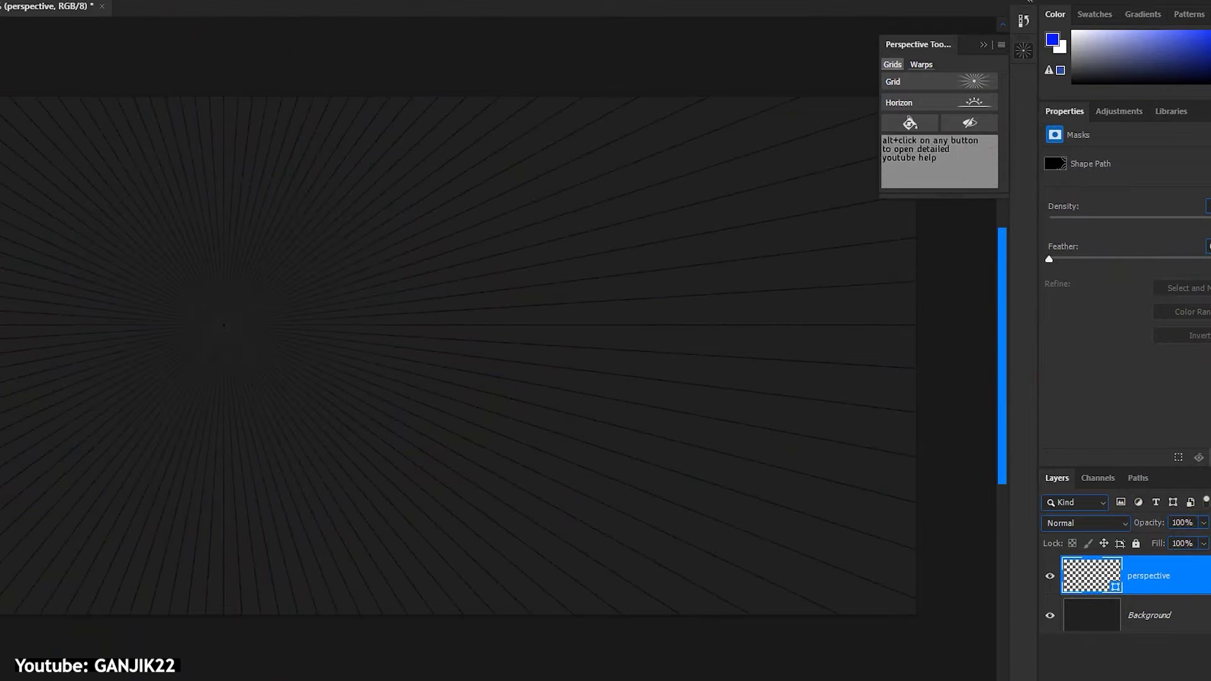
left_click(910, 123)
left_click(946, 81)
left_click(950, 449)
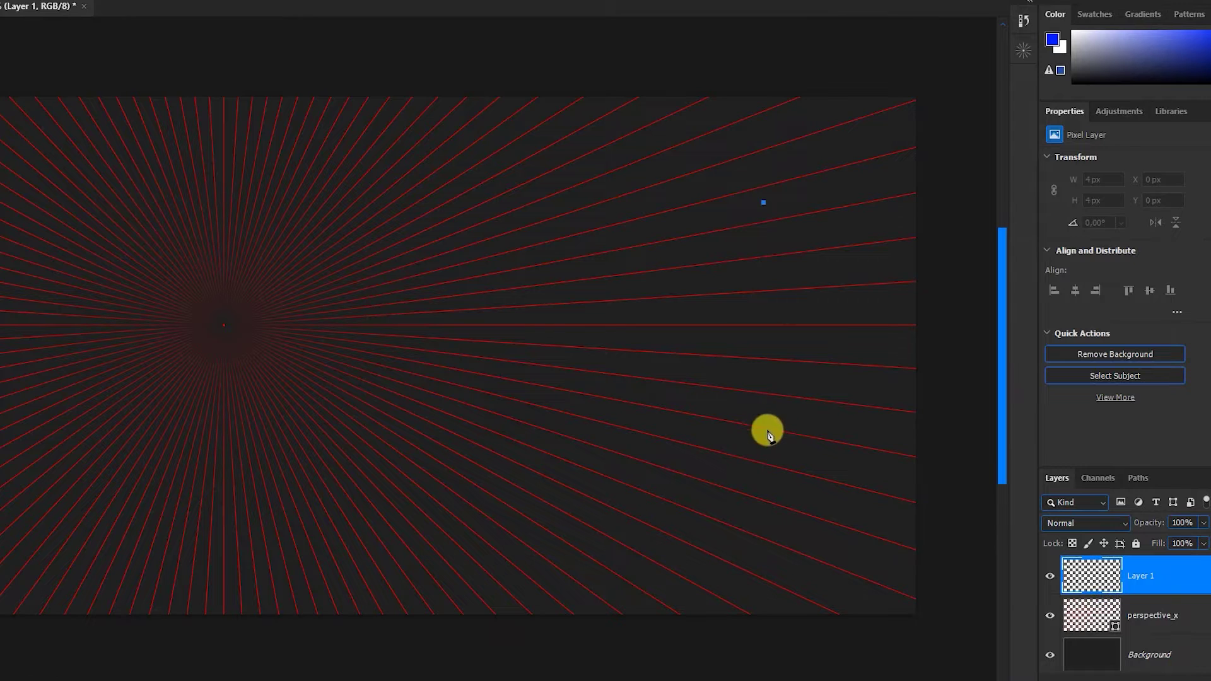
left_click(1024, 50)
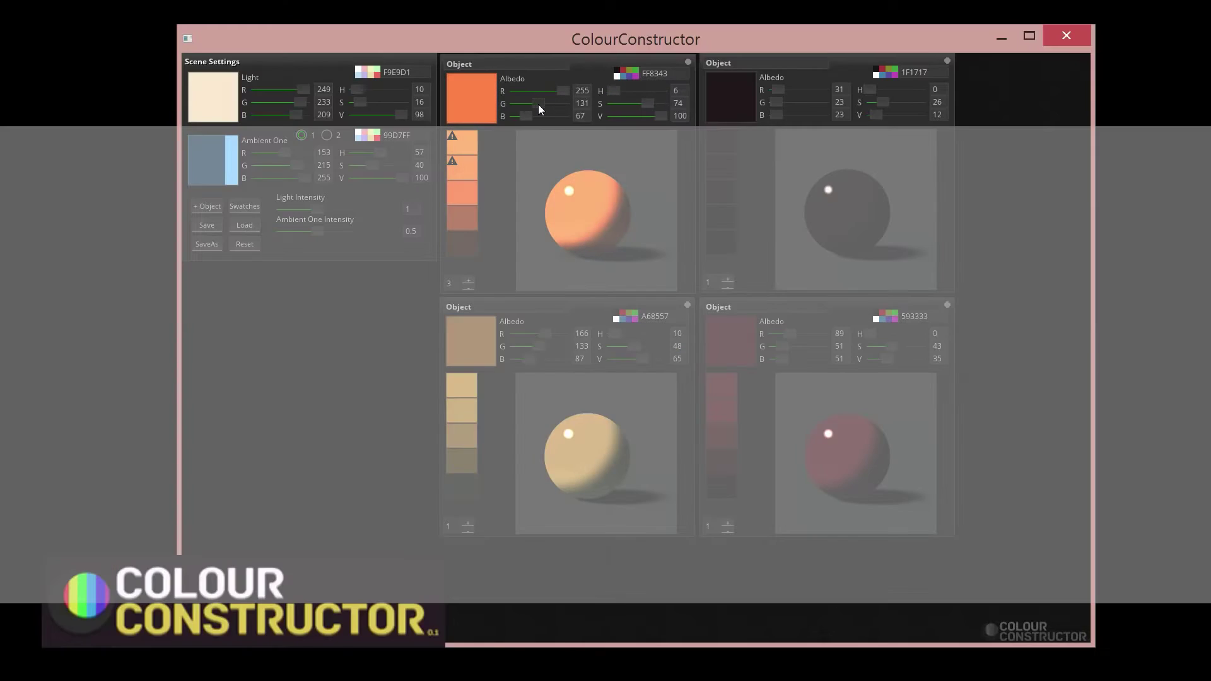
Step: Make the first object's albedo magenta, set light intensity to 0.34, and the second object orange FFC25C
mouse_move(539, 104)
left_mouse_down()
mouse_move(512, 104)
mouse_move(592, 112)
mouse_move(512, 91)
mouse_move(545, 104)
left_mouse_up()
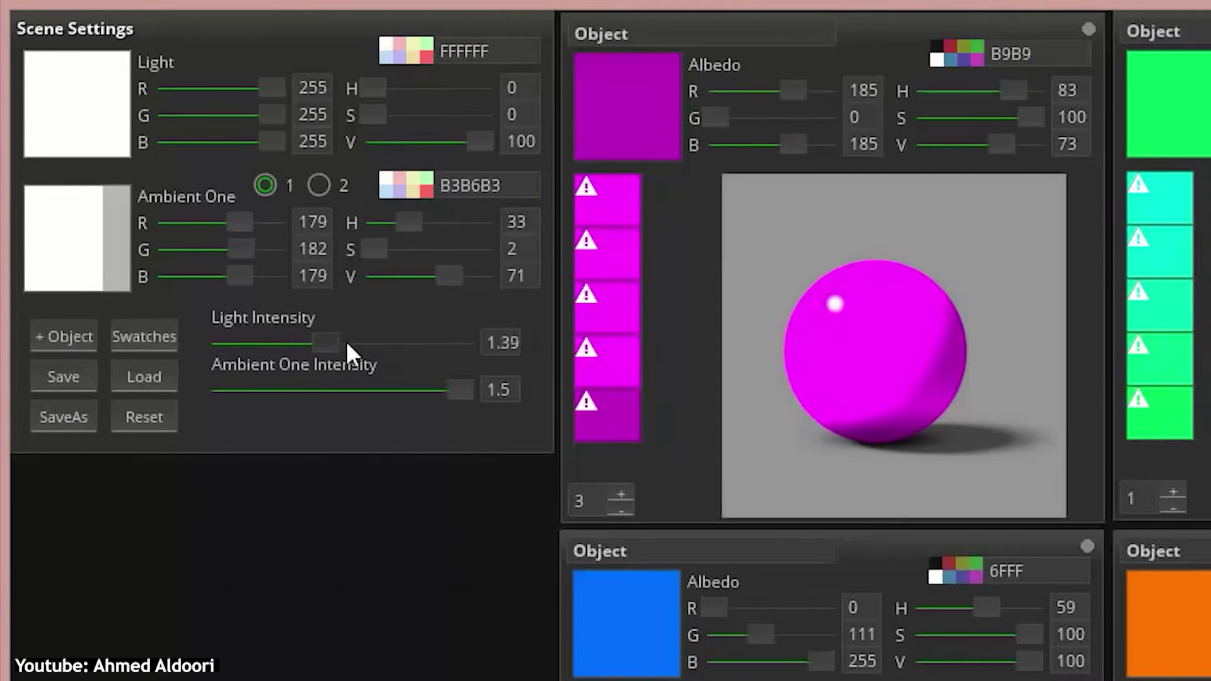
left_click_drag(346, 341, 245, 355)
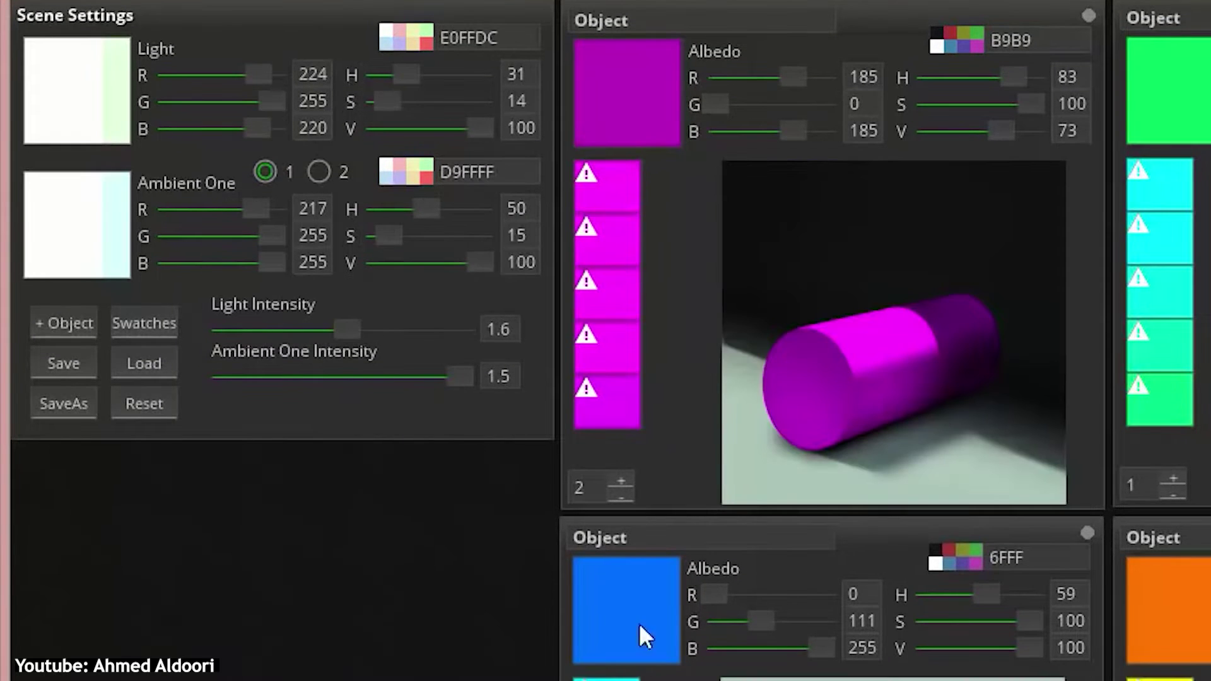
left_click_drag(714, 595, 782, 595)
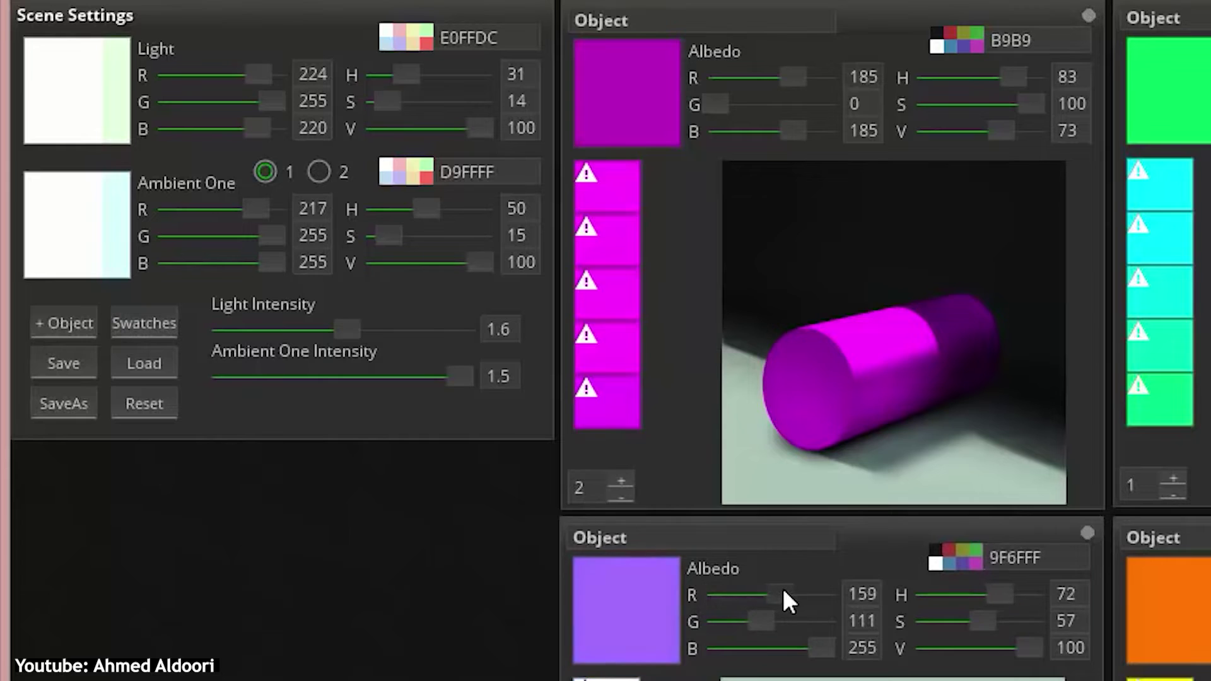
left_click_drag(820, 648, 782, 622)
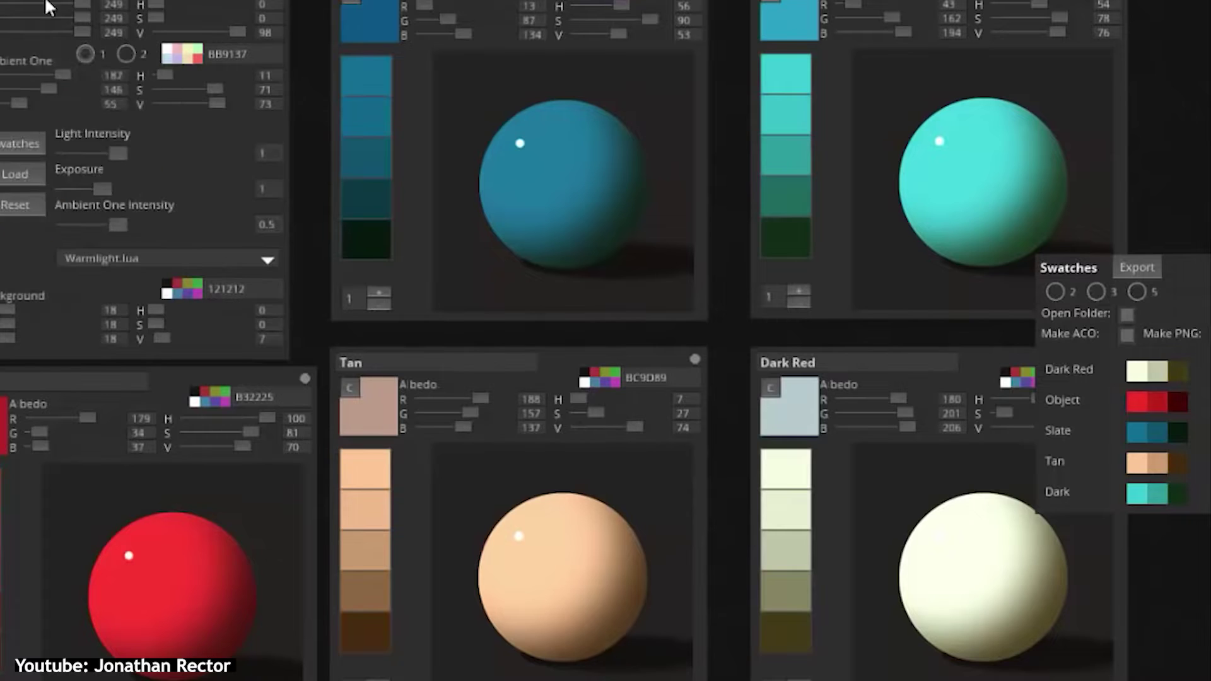
Step: Rotate the scene palette's hue through green, blue-magenta and cyan
left_click_drag(39, 146, 126, 113)
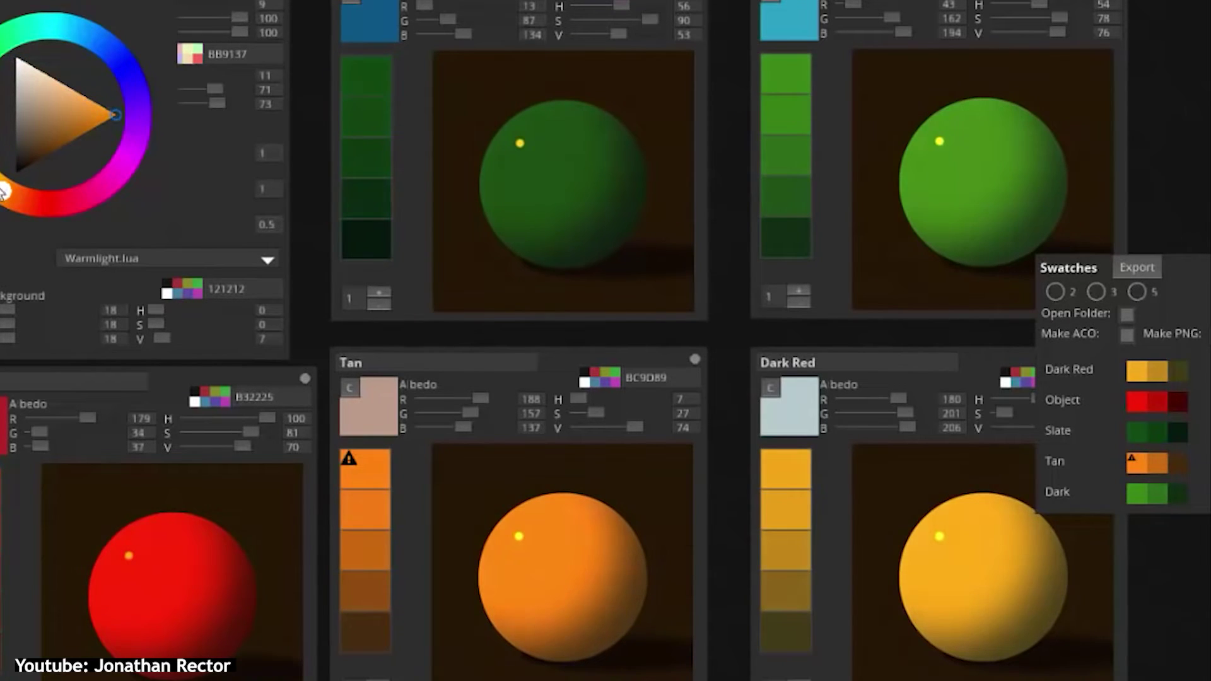
left_click_drag(88, 195, 137, 120)
mouse_move(82, 35)
left_mouse_down()
mouse_move(10, 123)
mouse_move(5, 94)
left_mouse_up()
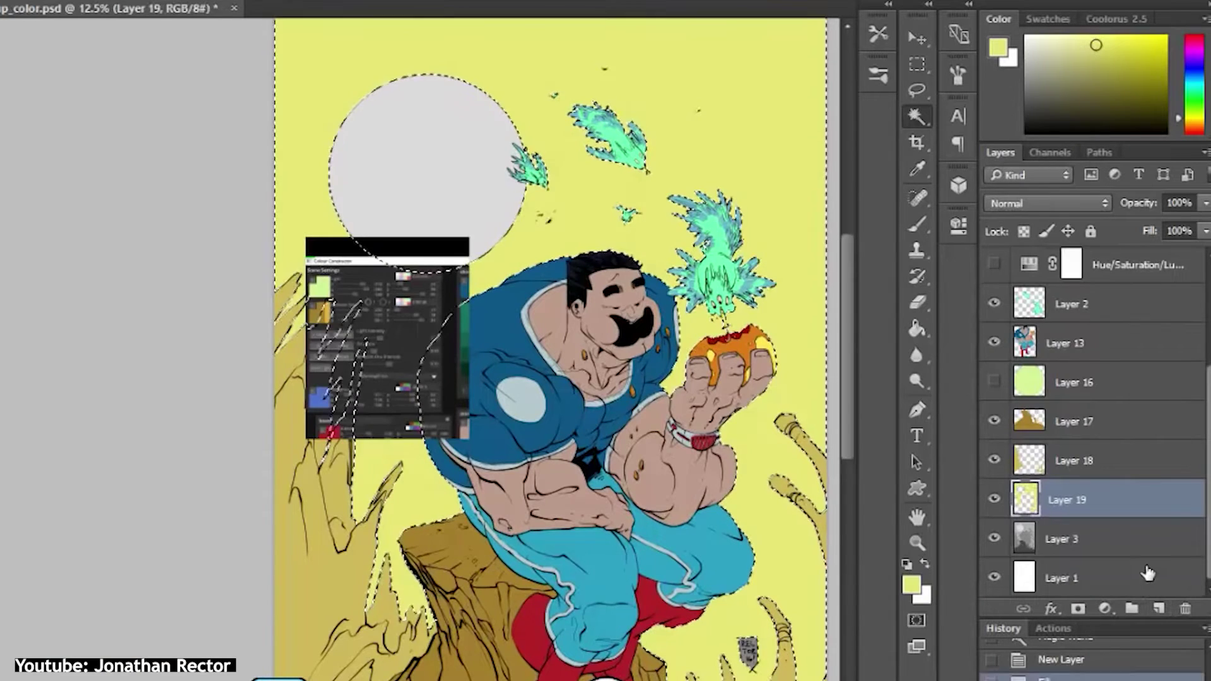
Step: Lock transparency on Layers 18 and 19; refill the rocks darker gold and the background greener yellow
key("i")
scroll(410, 347, "down", 1)
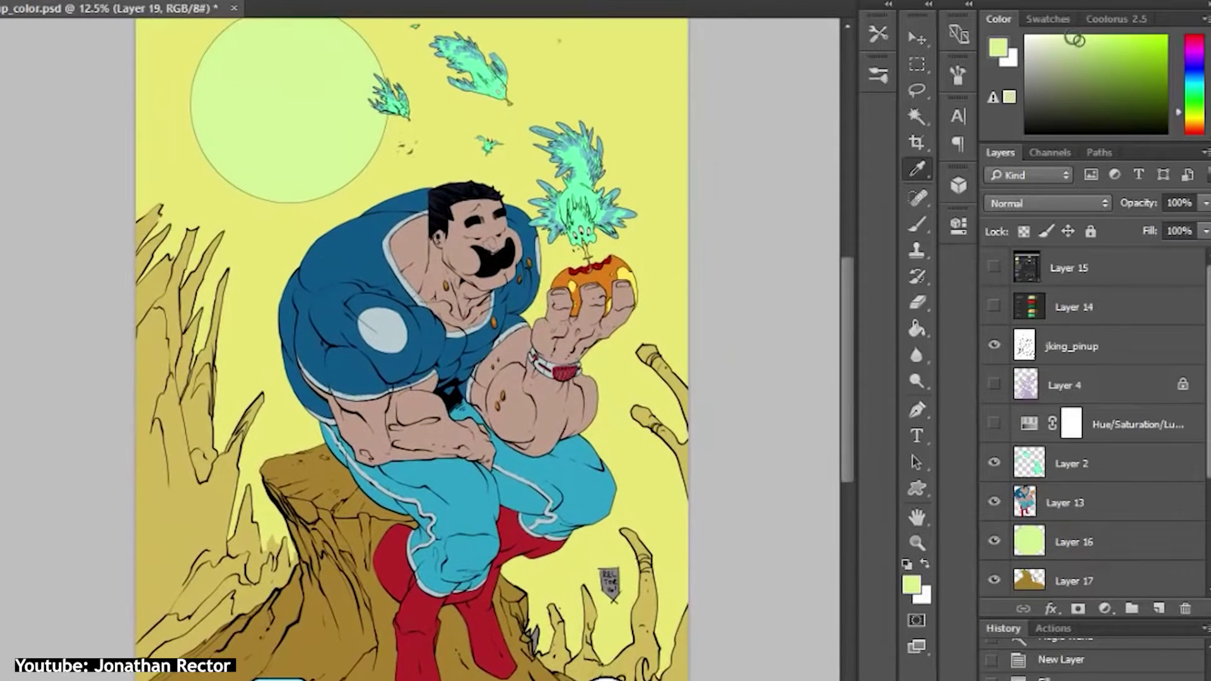
scroll(410, 347, "down", 1)
scroll(1091, 423, "down", 3)
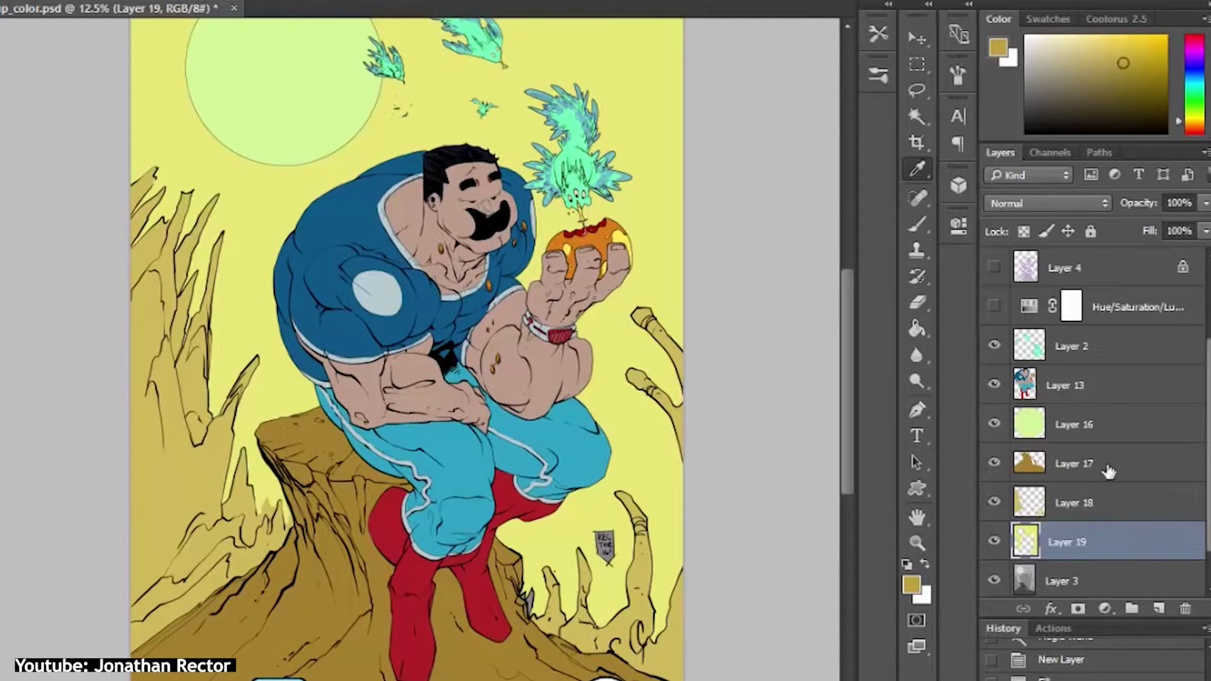
left_click(1098, 503)
key("slash")
key("alt+BackSpace")
left_click(1109, 542)
key("slash")
key("alt+BackSpace")
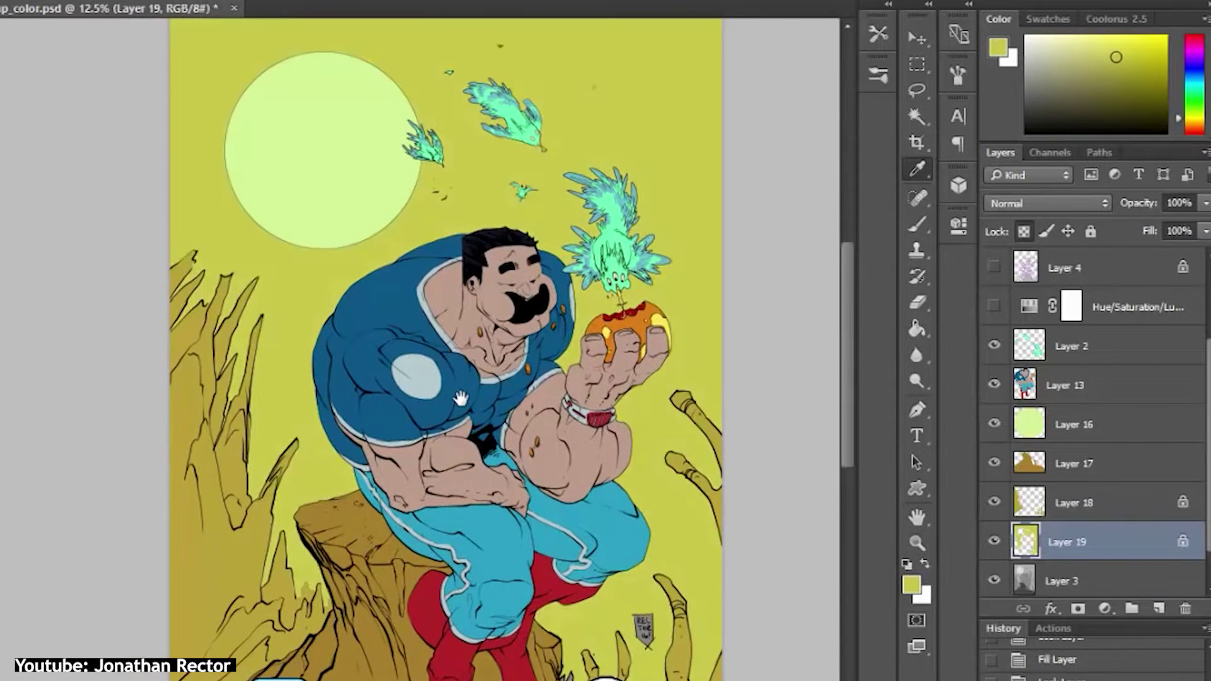
Step: Show Layer 14's swatch palette on the canvas and select Layer 13
left_click_drag(456, 348, 437, 386)
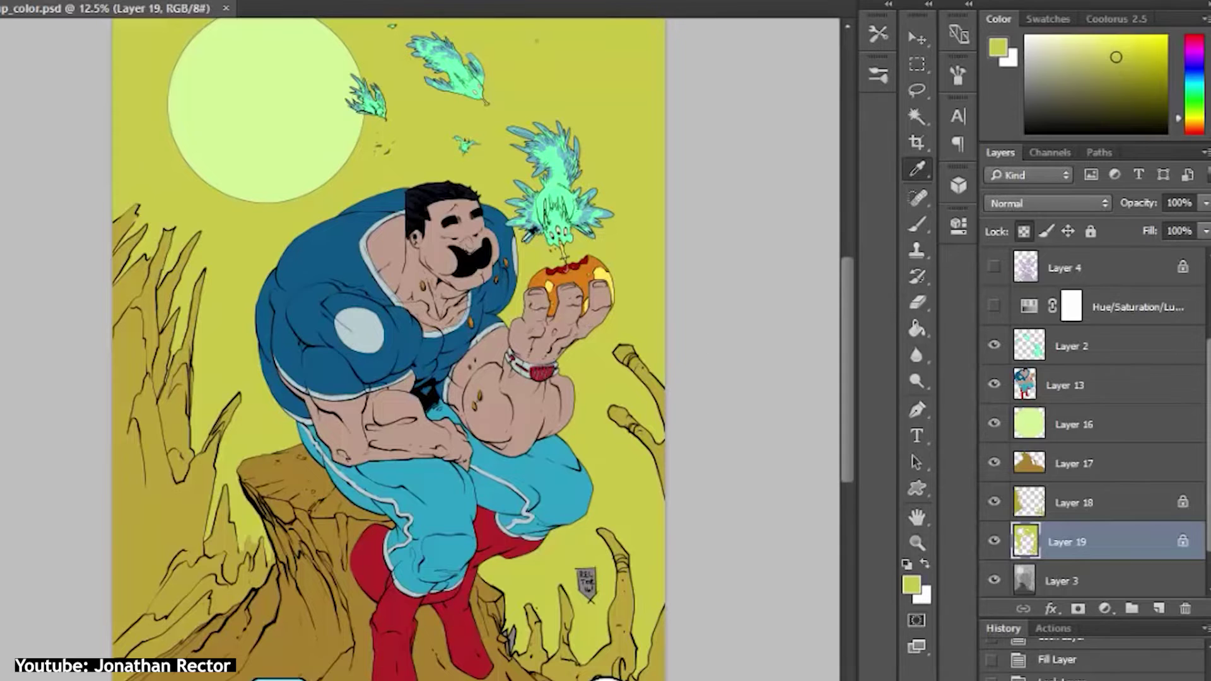
scroll(995, 310, "up", 3)
left_click(995, 308)
left_click(1064, 505)
scroll(1064, 505, "down", 3)
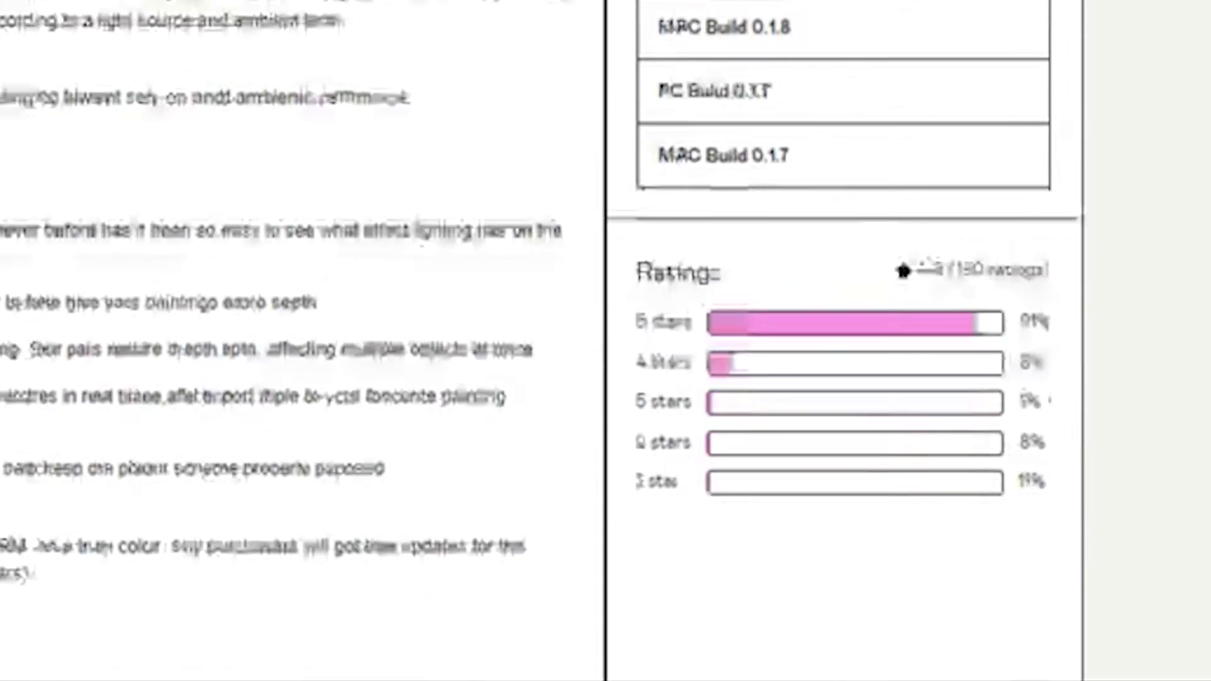
Step: Press I want this! on Colour Constructor without a price, then scroll to the Ratings section
scroll(990, 550, "up", 10)
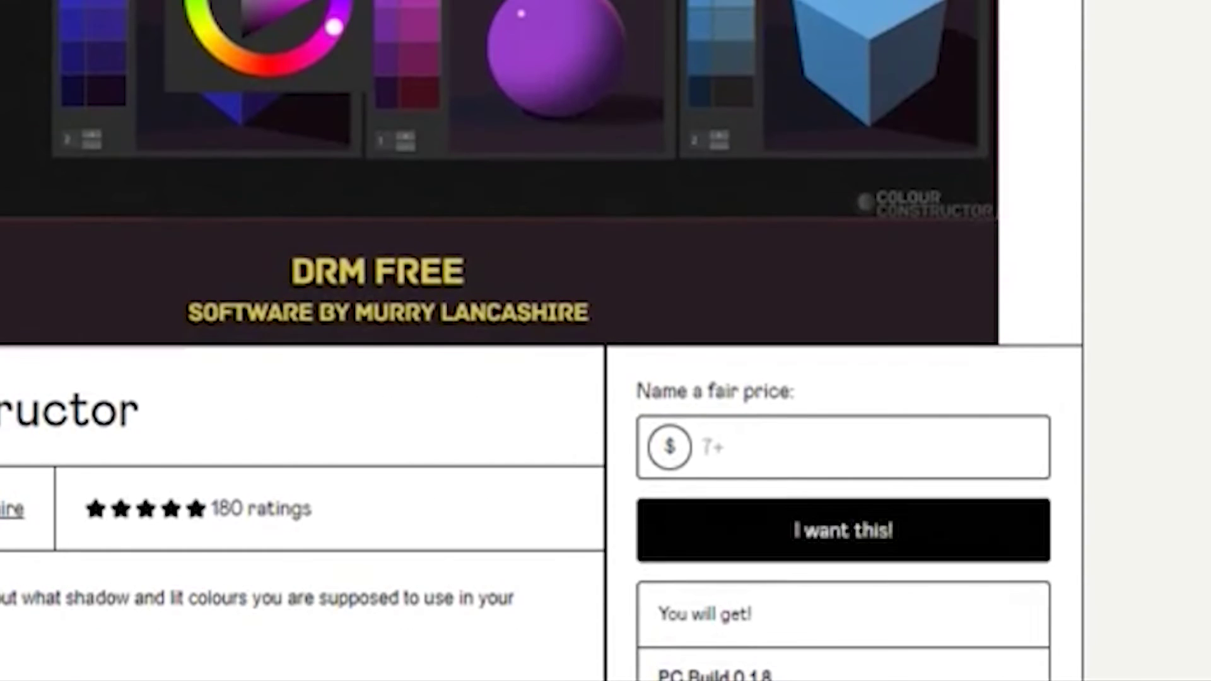
left_click(990, 550)
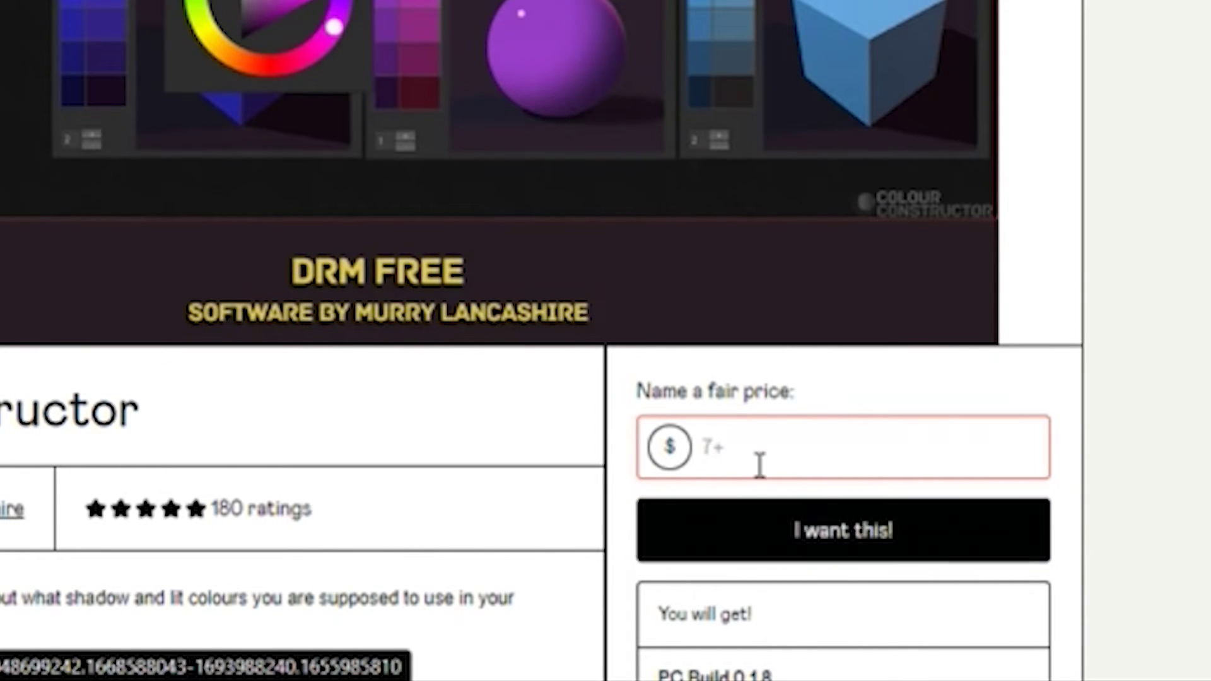
scroll(760, 465, "down", 10)
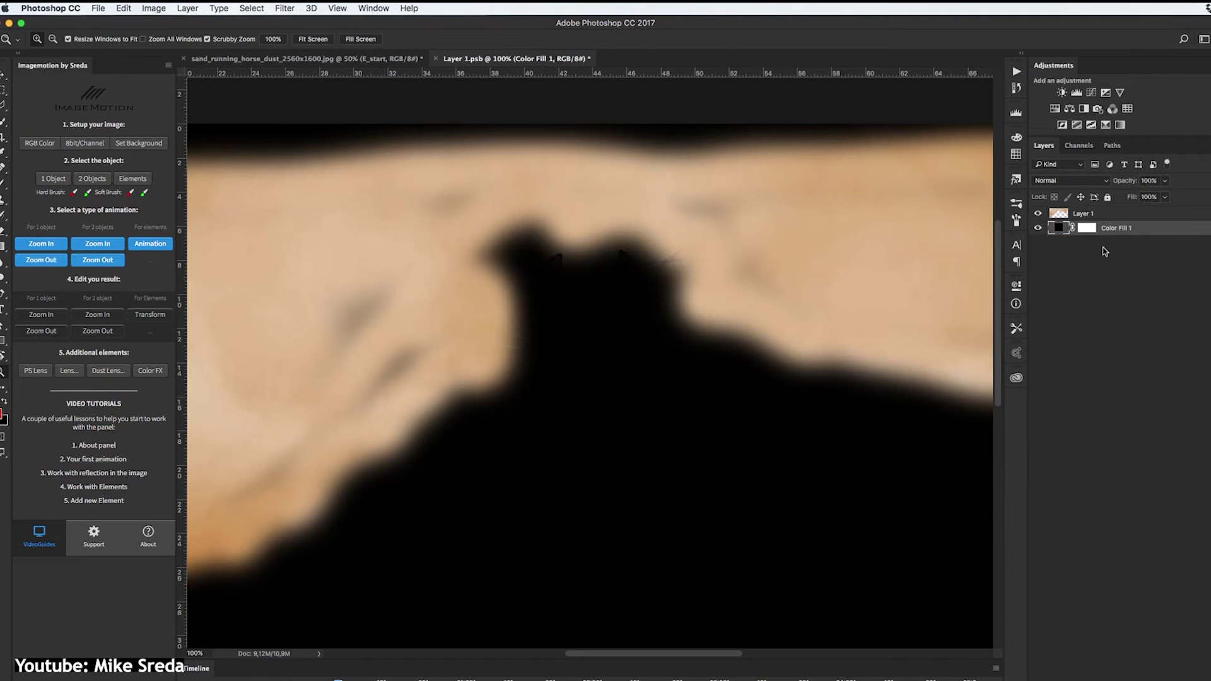
Step: Erase the unwanted dust from the texture on Layer 1 over the black fill
mouse_move(556, 253)
left_mouse_down()
mouse_move(573, 290)
mouse_move(596, 301)
mouse_move(611, 498)
left_mouse_up()
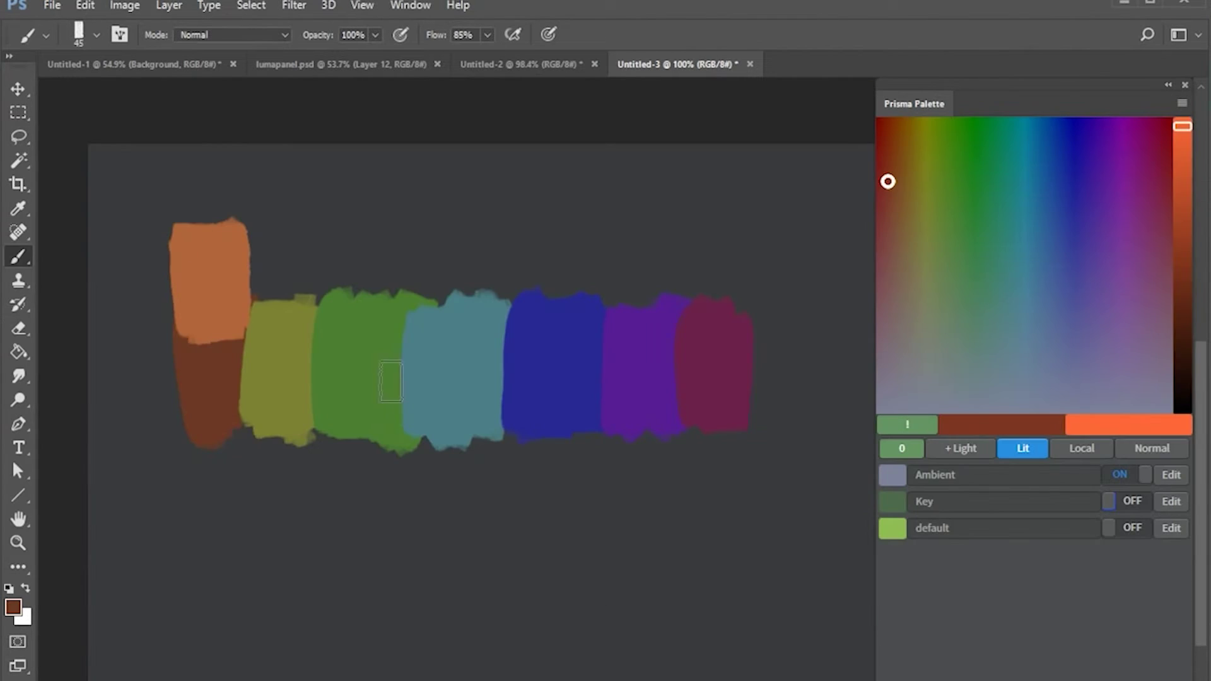
Step: Paint bright green, cyan, blue, purple and magenta strokes above the dark swatch row
left_click_drag(354, 234, 359, 341)
left_click_drag(458, 240, 458, 340)
left_click_drag(555, 246, 555, 350)
left_click_drag(640, 246, 640, 347)
left_click_drag(719, 253, 720, 343)
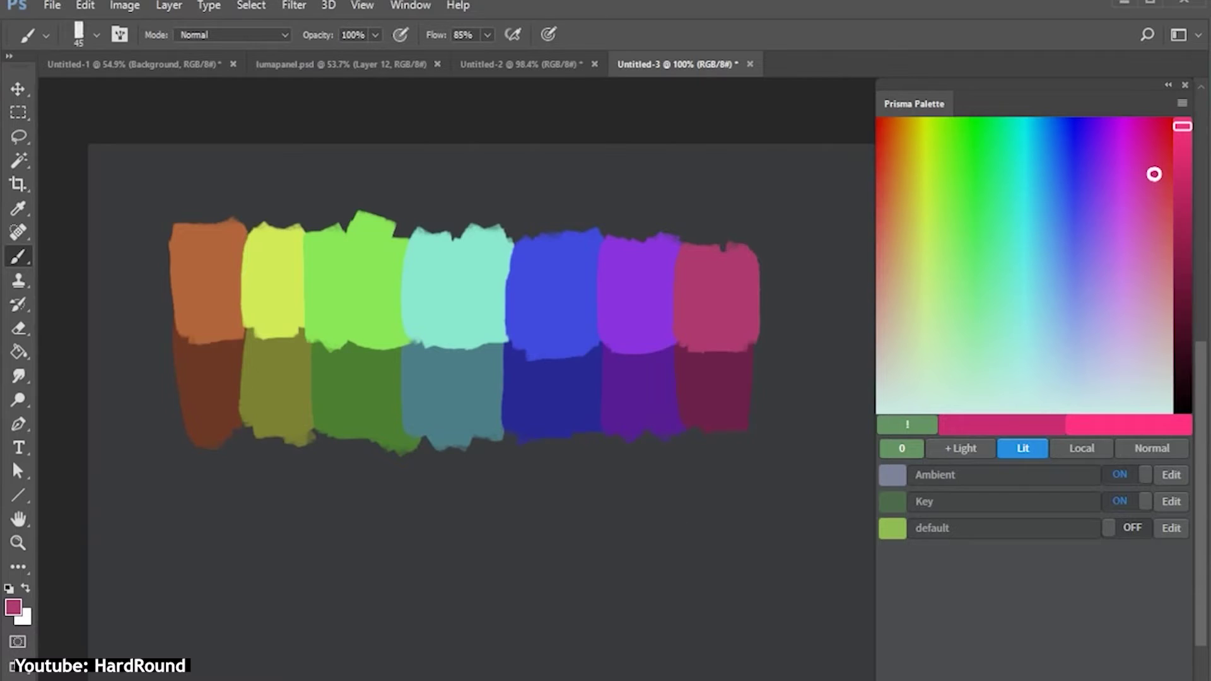
Step: Set the key light to red, sample a light pink and paint a stroke beside the mouse
left_click(1171, 501)
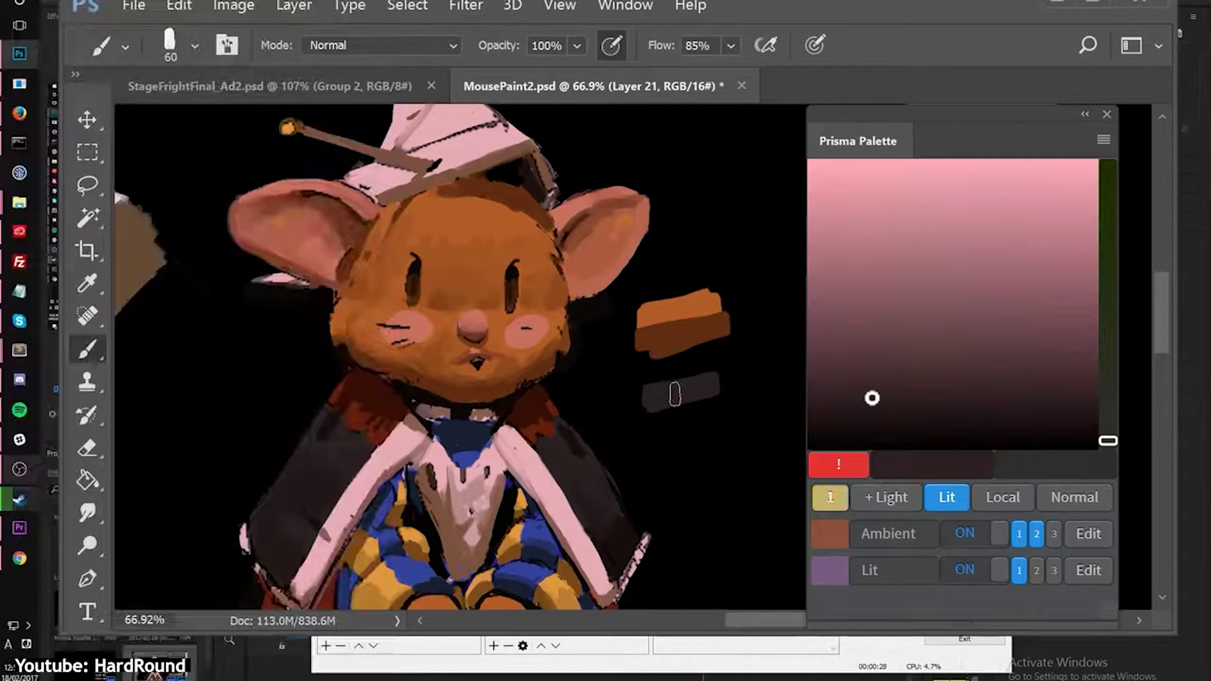
key("F2")
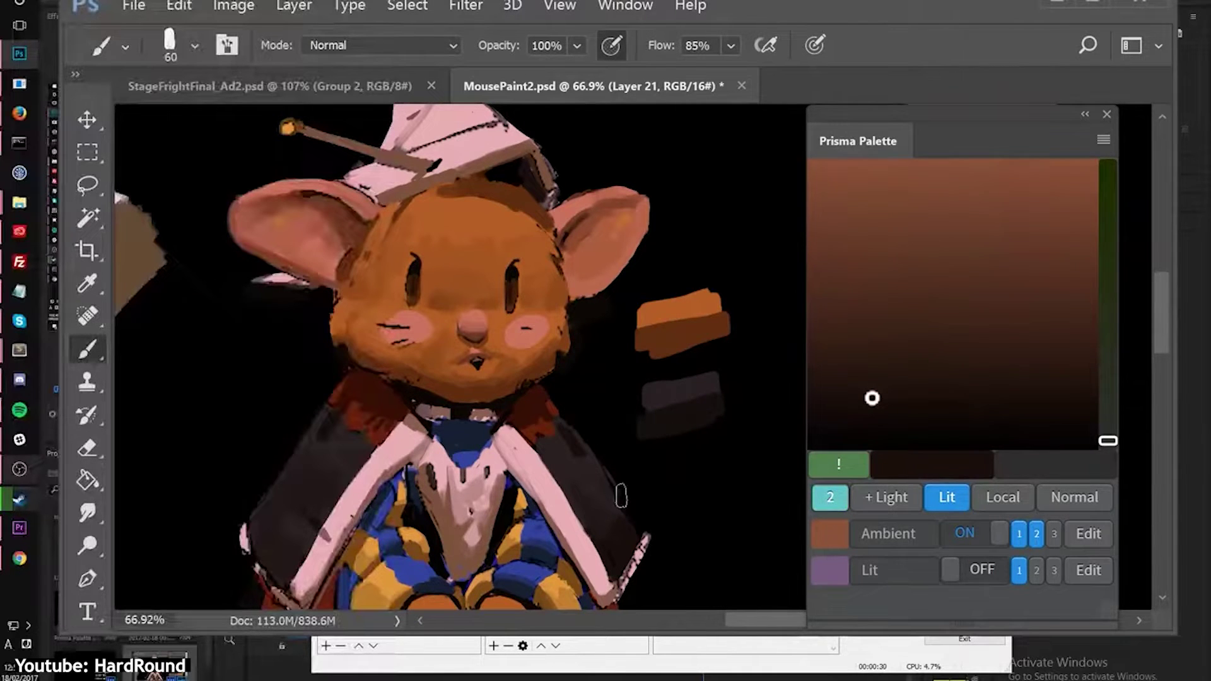
key("F1")
left_click(595, 554, "alt")
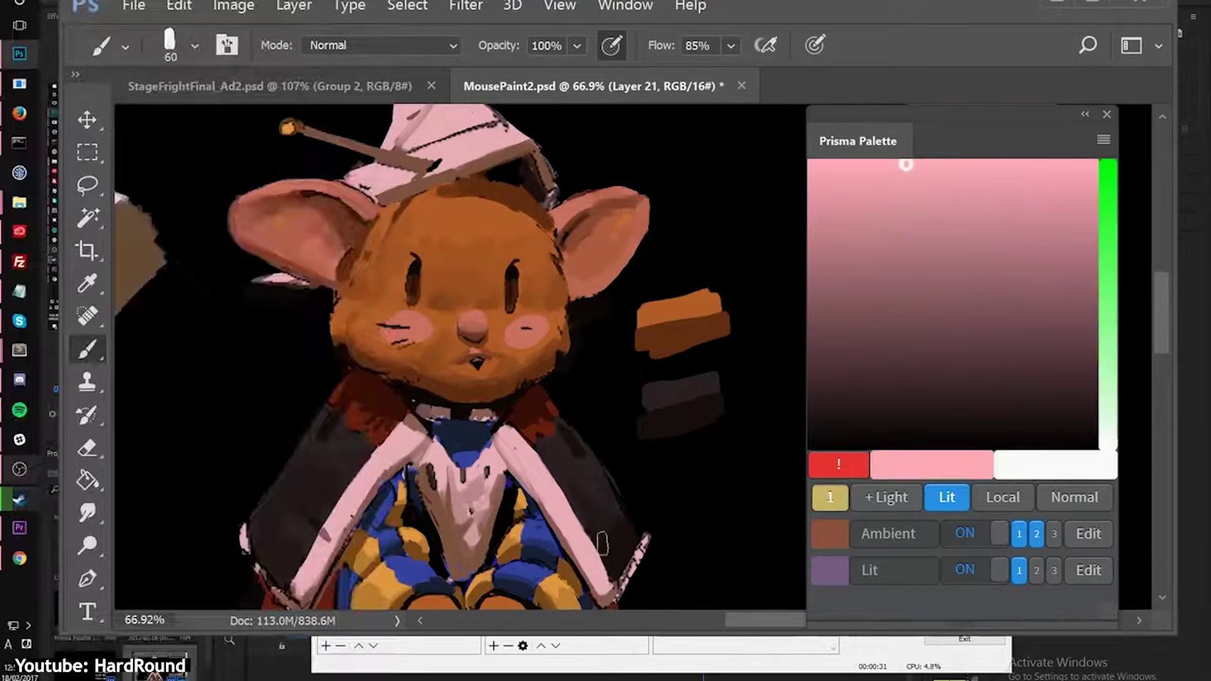
left_click_drag(658, 465, 665, 491)
key("F2")
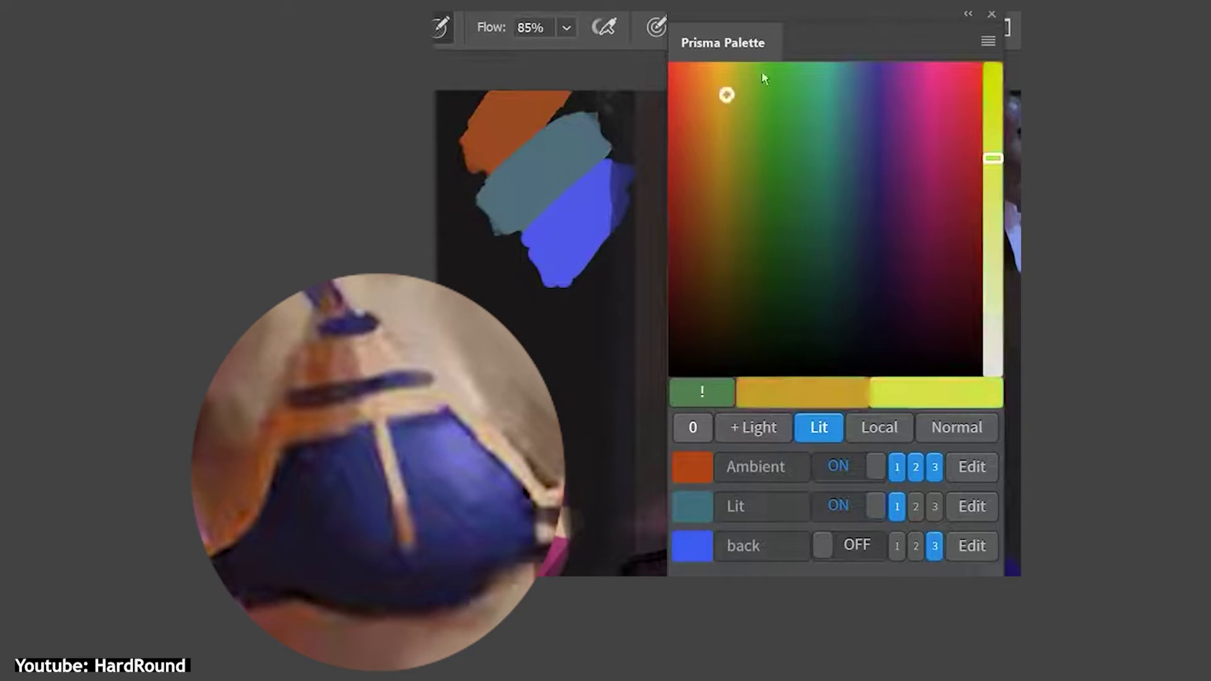
Step: Repaint the blue shape with a saturated light green on the right and dark green on the left
left_click(772, 94)
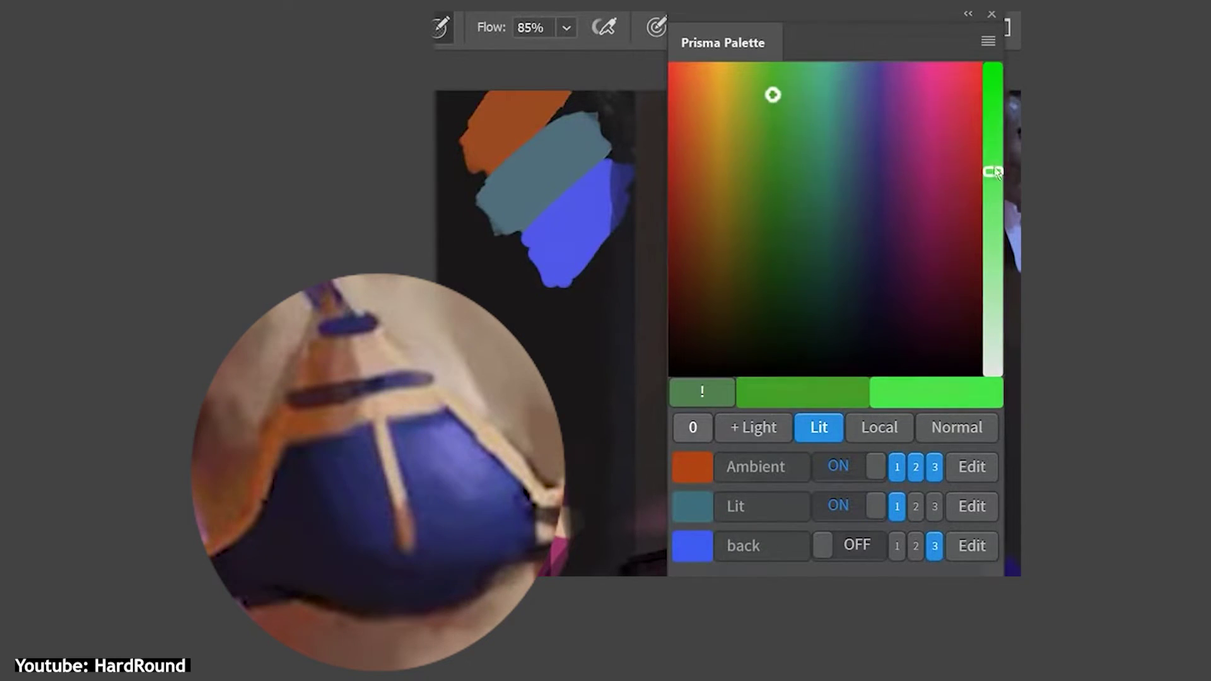
left_click_drag(995, 172, 997, 111)
left_click(774, 127)
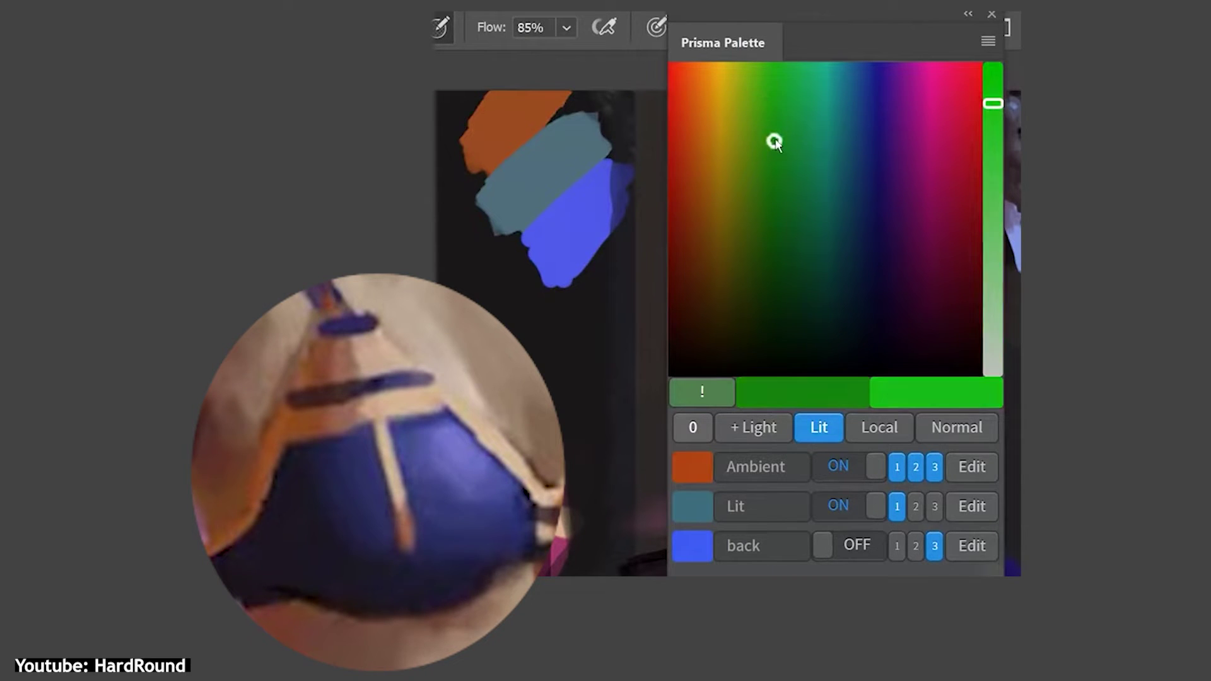
mouse_move(445, 547)
left_mouse_down()
mouse_move(417, 463)
mouse_move(424, 433)
mouse_move(436, 481)
mouse_move(495, 521)
mouse_move(461, 511)
left_mouse_up()
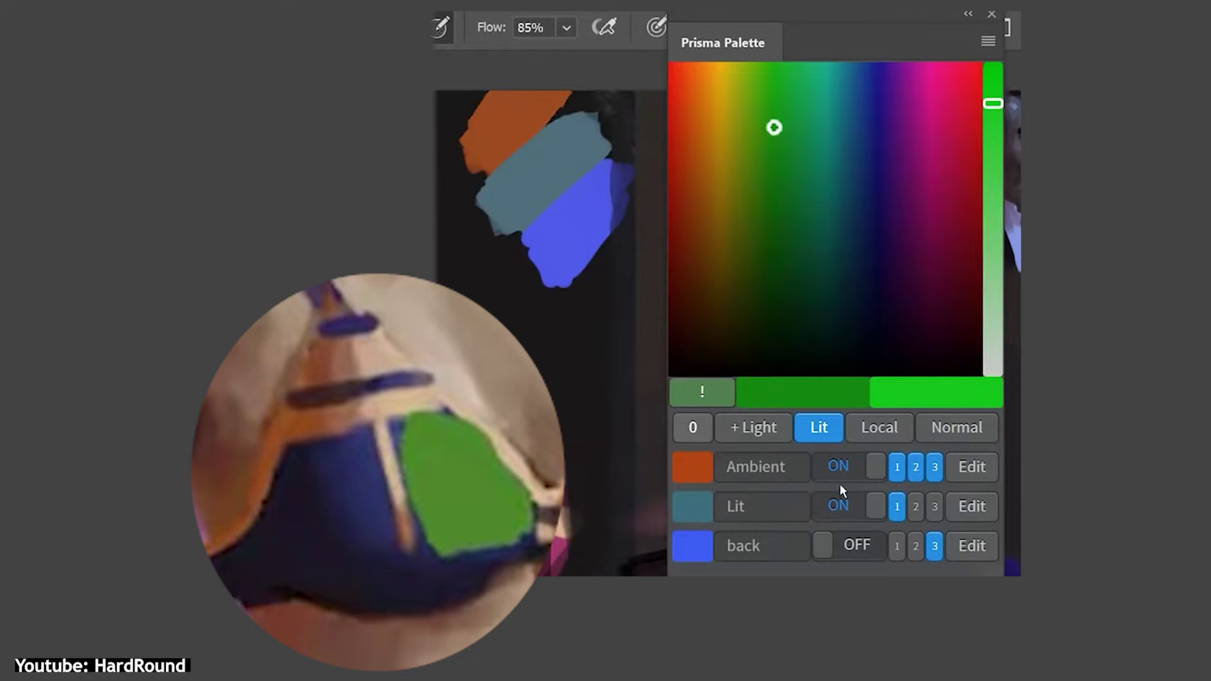
left_click(839, 507)
mouse_move(277, 543)
left_mouse_down()
mouse_move(351, 441)
mouse_move(327, 533)
mouse_move(292, 467)
mouse_move(273, 562)
mouse_move(351, 584)
mouse_move(244, 580)
left_mouse_up()
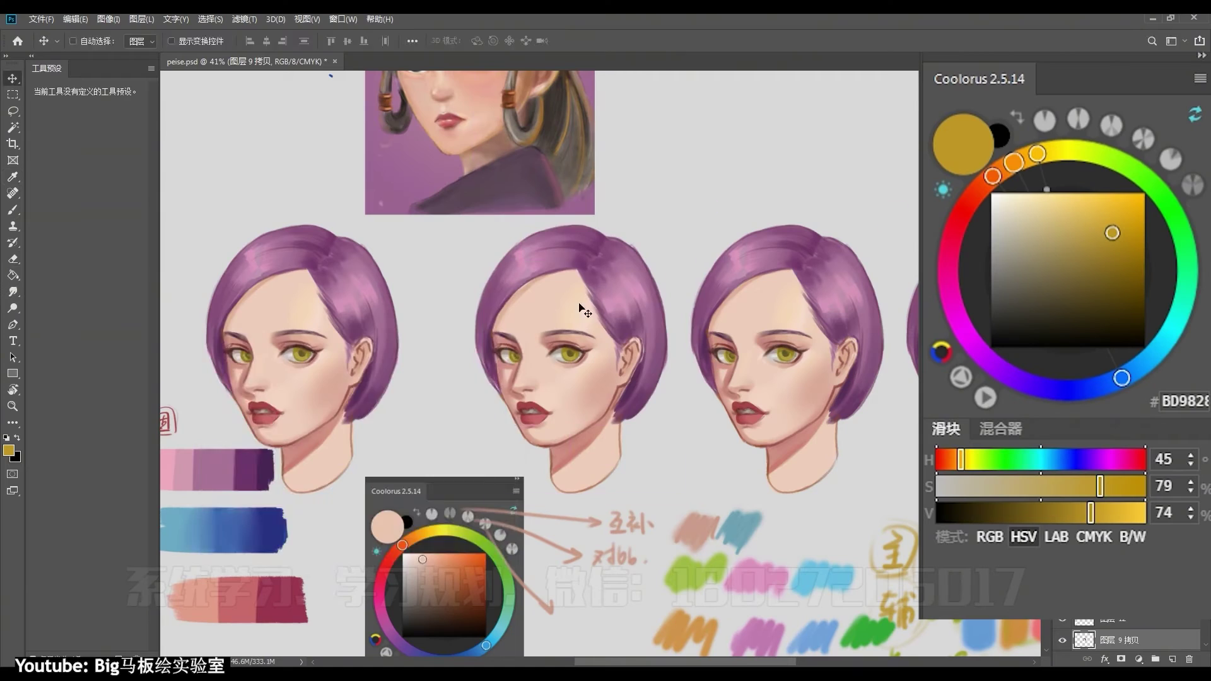
Step: Shift the middle head's hair to teal with Hue/Saturation and set a 300-size brush
key("ctrl+u")
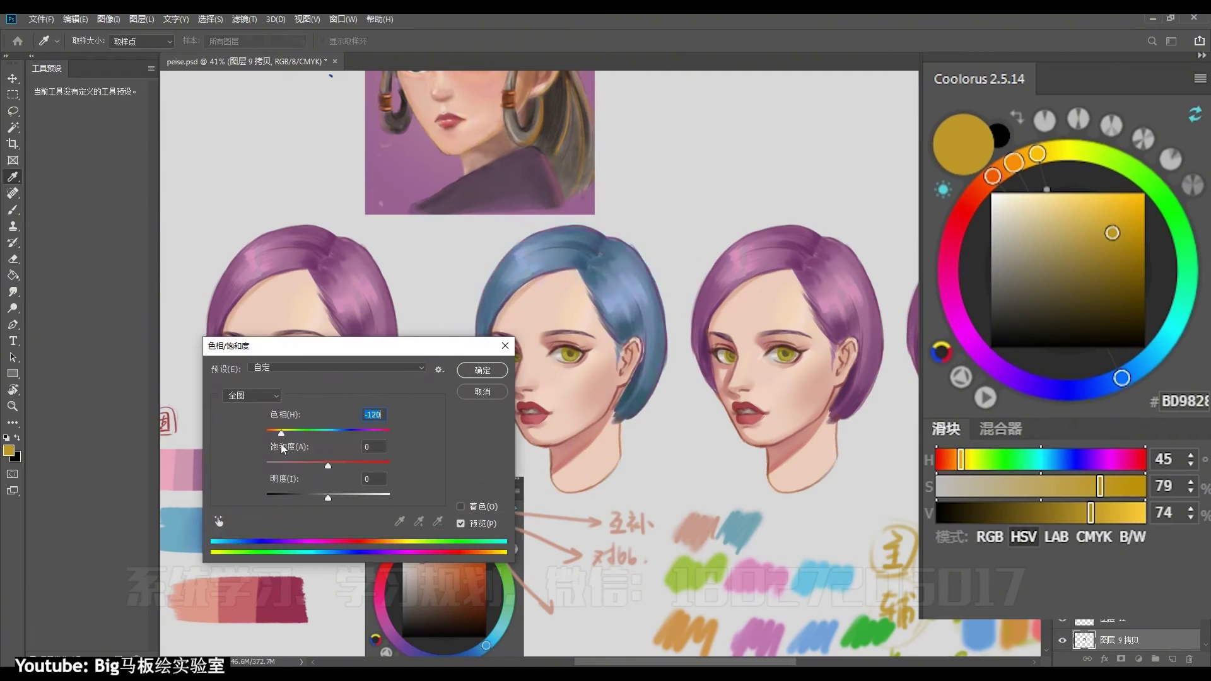
left_click(482, 370)
key("b")
right_click(608, 327)
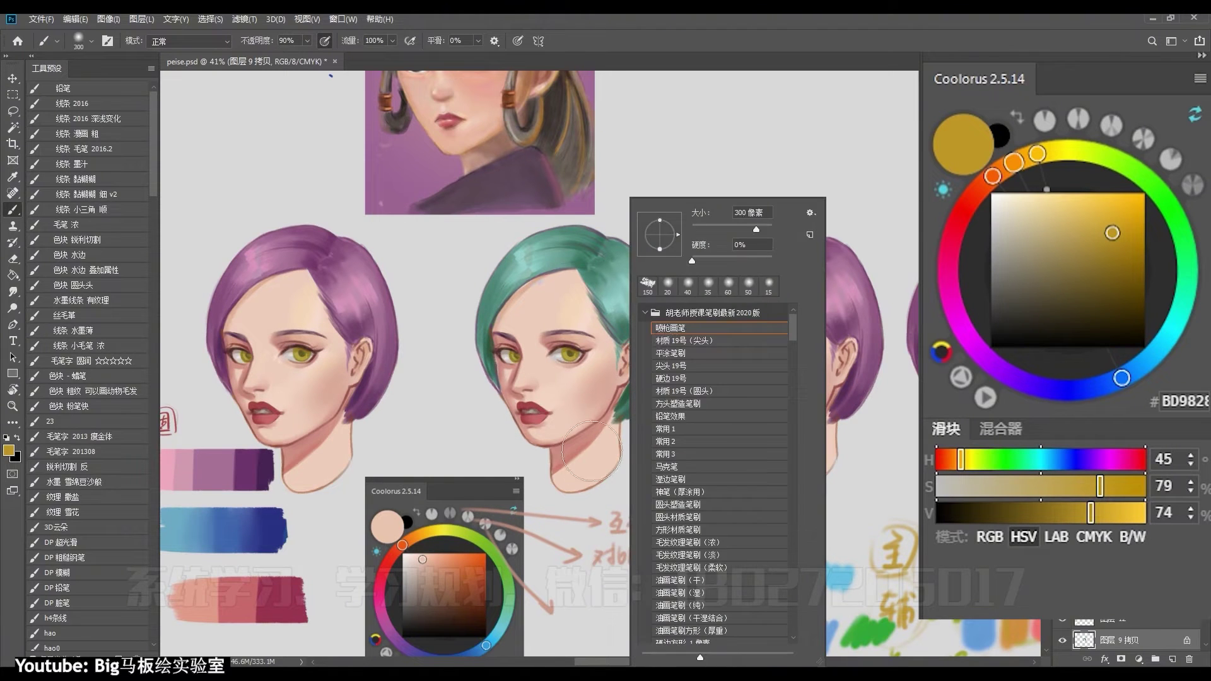
Step: Sample the skin tone, dark red lips and brown hair shadow, then shrink the brush
left_click(531, 397, "alt")
left_click(521, 406, "alt")
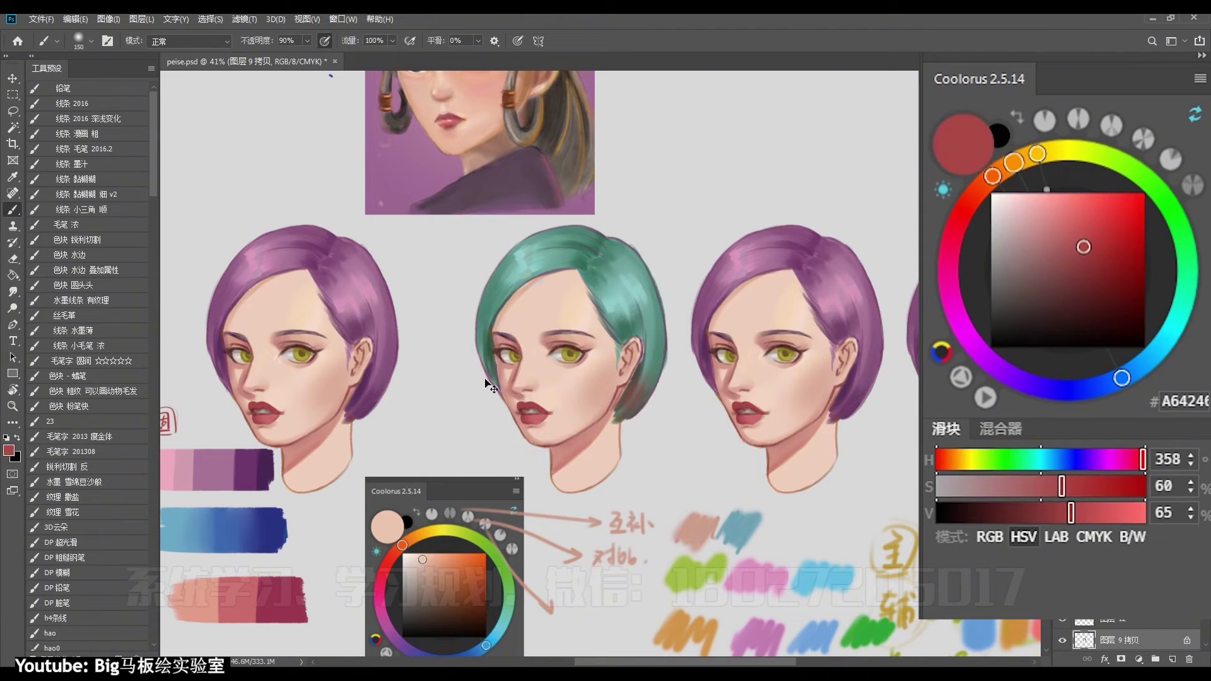
left_click(643, 347, "alt")
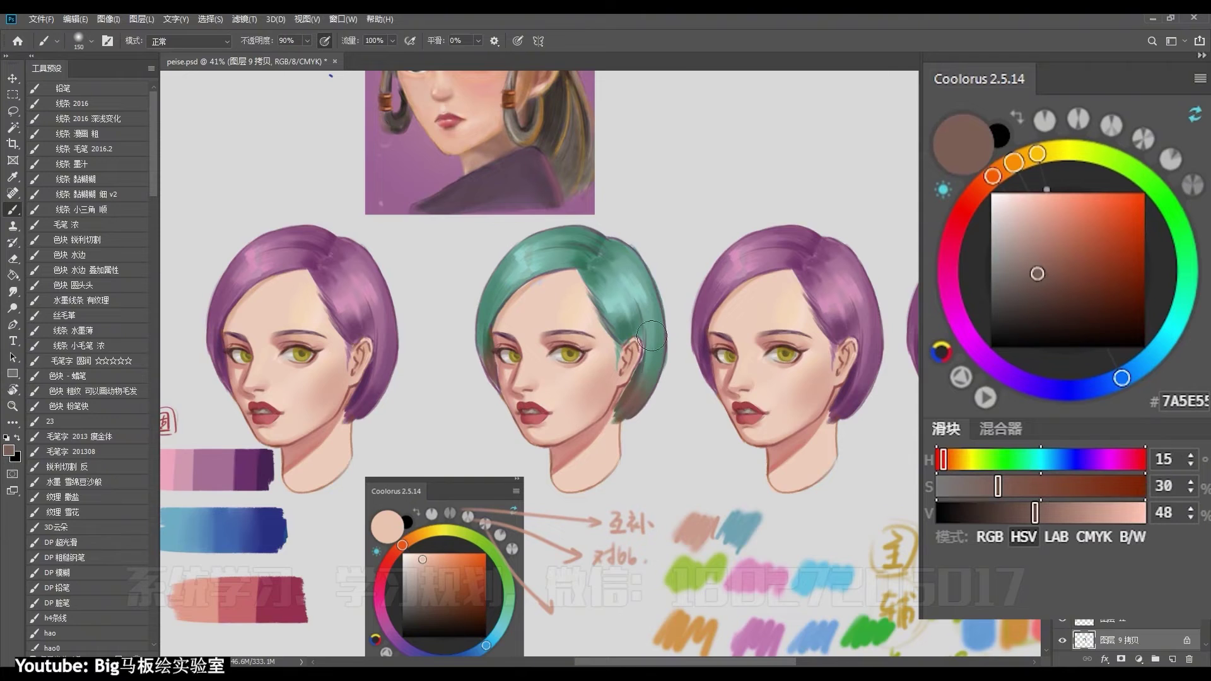
key("bracketleft")
key("bracketleft")
key("bracketleft")
scroll(601, 311, "up", 1)
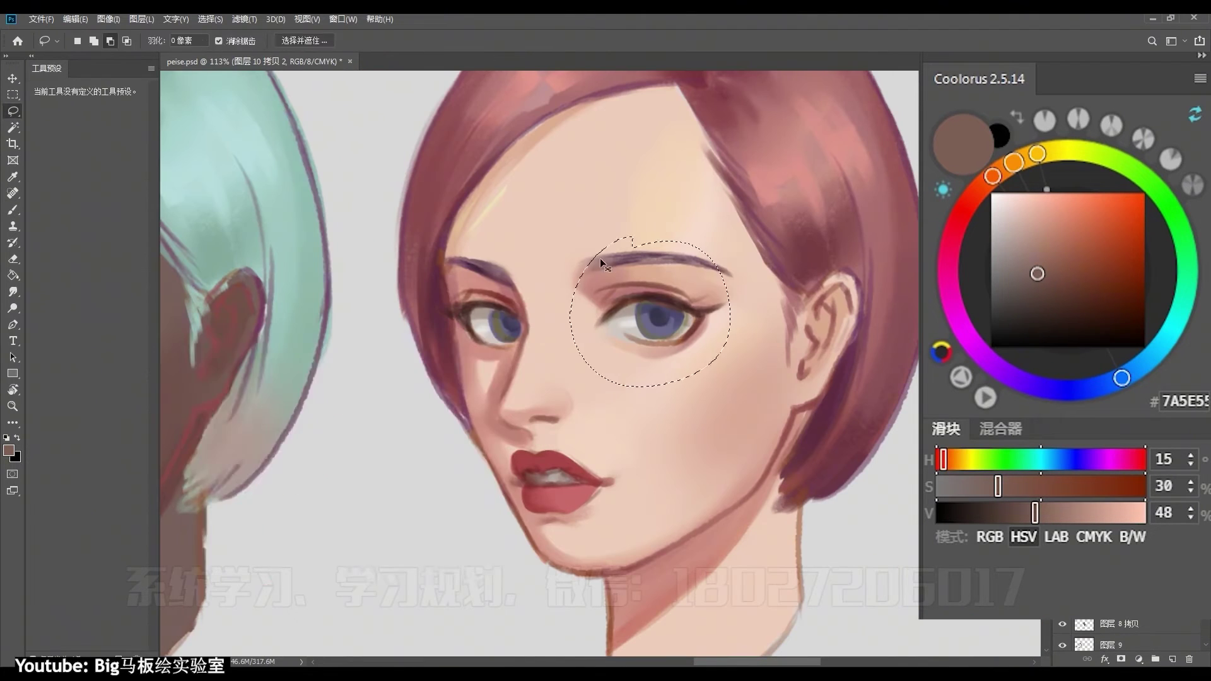
Step: Recolour the lassoed eye red, draw a rounded rectangle shape, and hide Layer 21
key("ctrl+u")
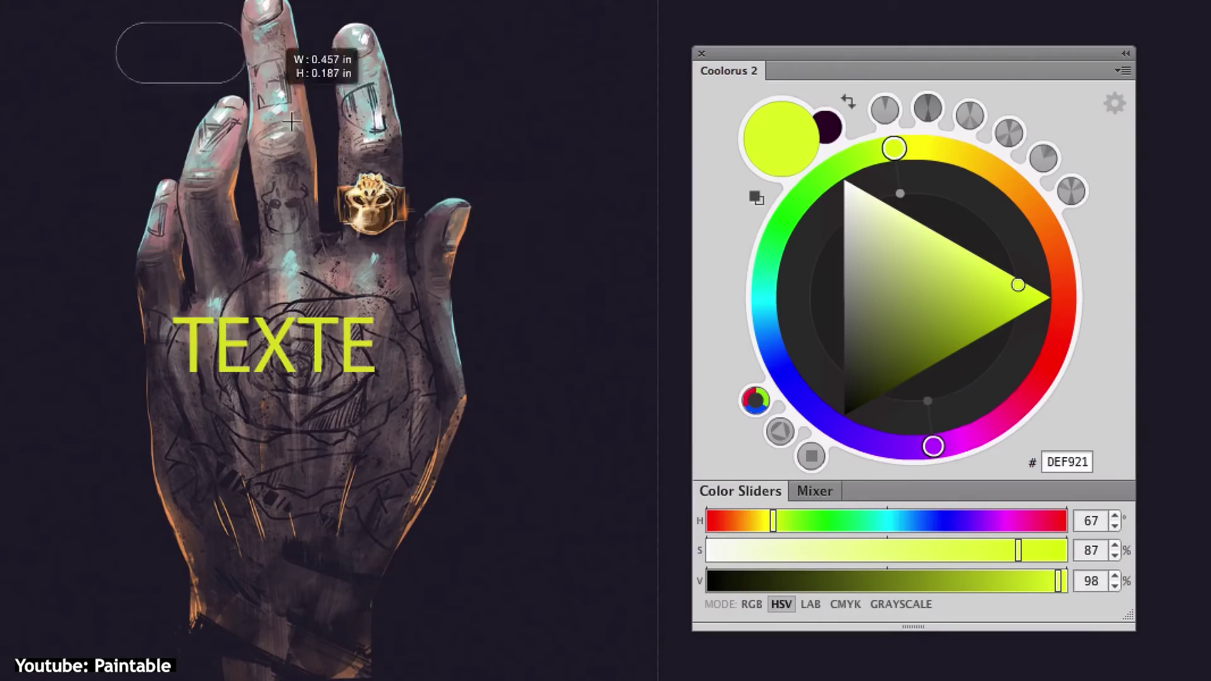
left_click_drag(256, 81, 481, 265)
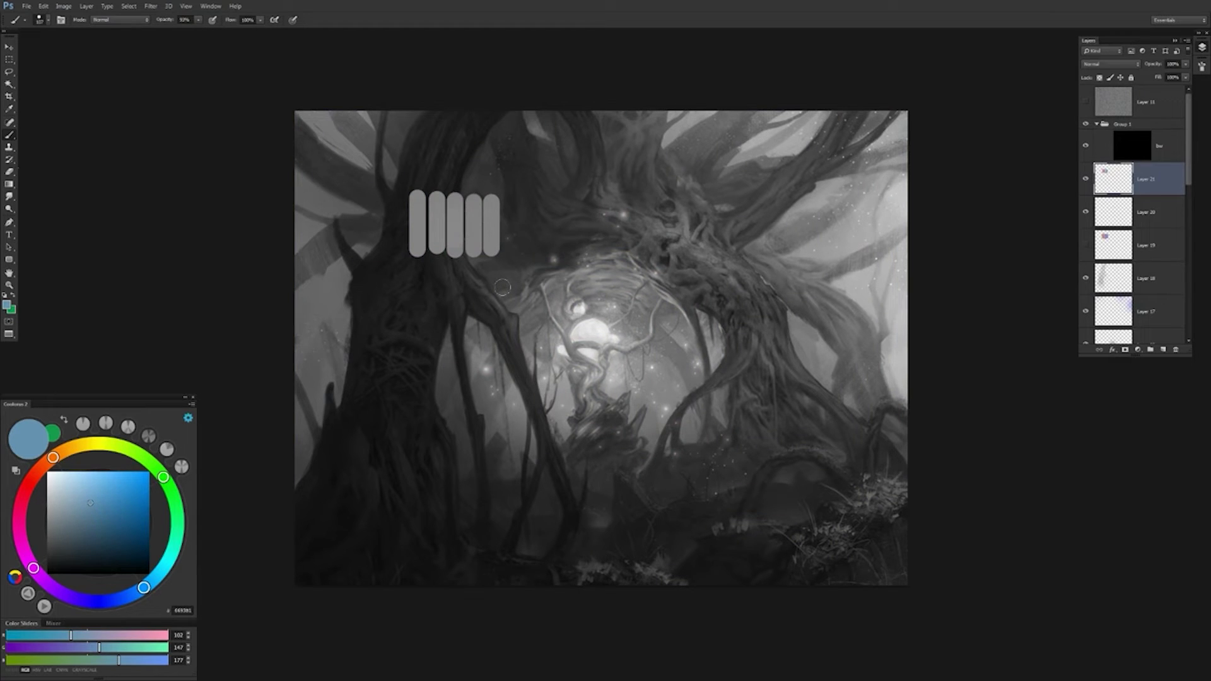
left_click(1086, 178)
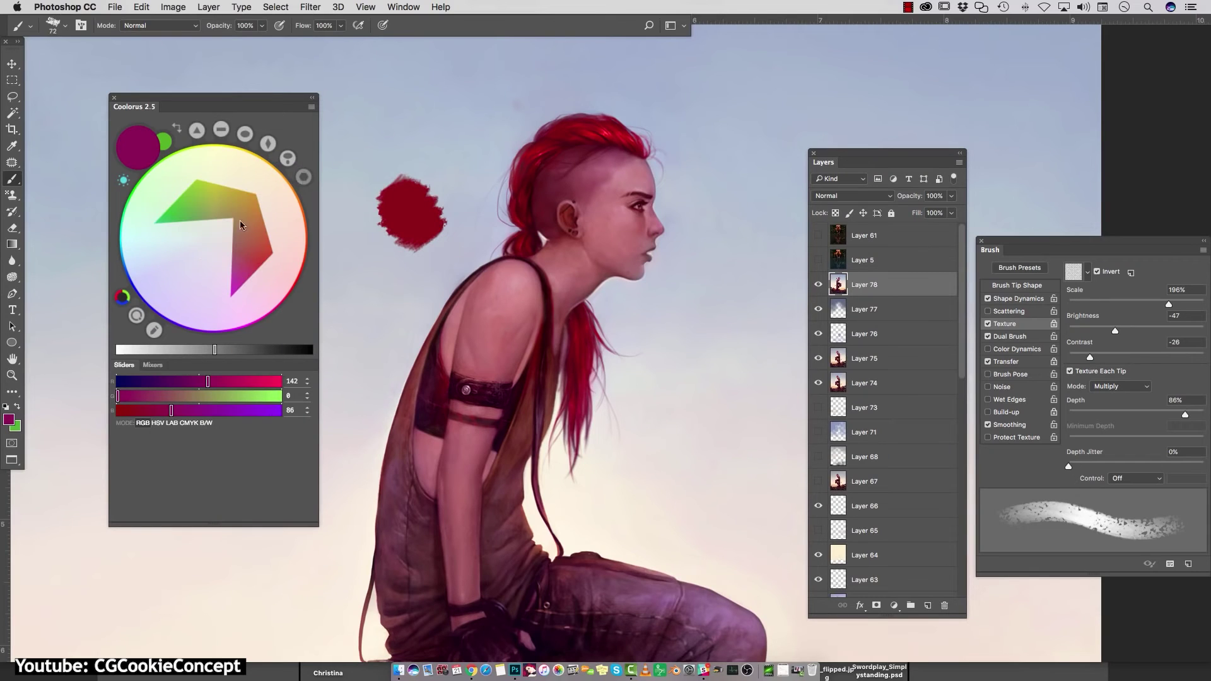
Step: Pick a muted red, rotate the Coolorus gamut mask, show harmony colours and choose brown
left_click(237, 253)
left_click(154, 330)
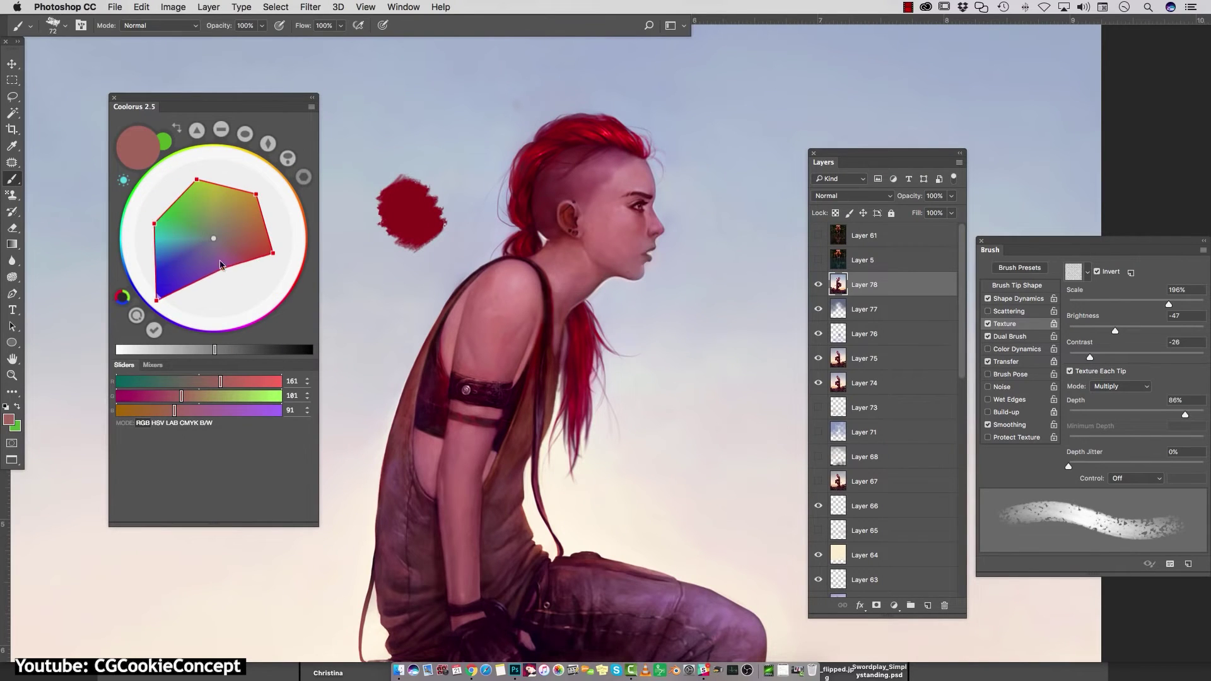
mouse_move(159, 327)
left_mouse_down()
mouse_move(131, 262)
mouse_move(298, 252)
mouse_move(173, 324)
left_mouse_up()
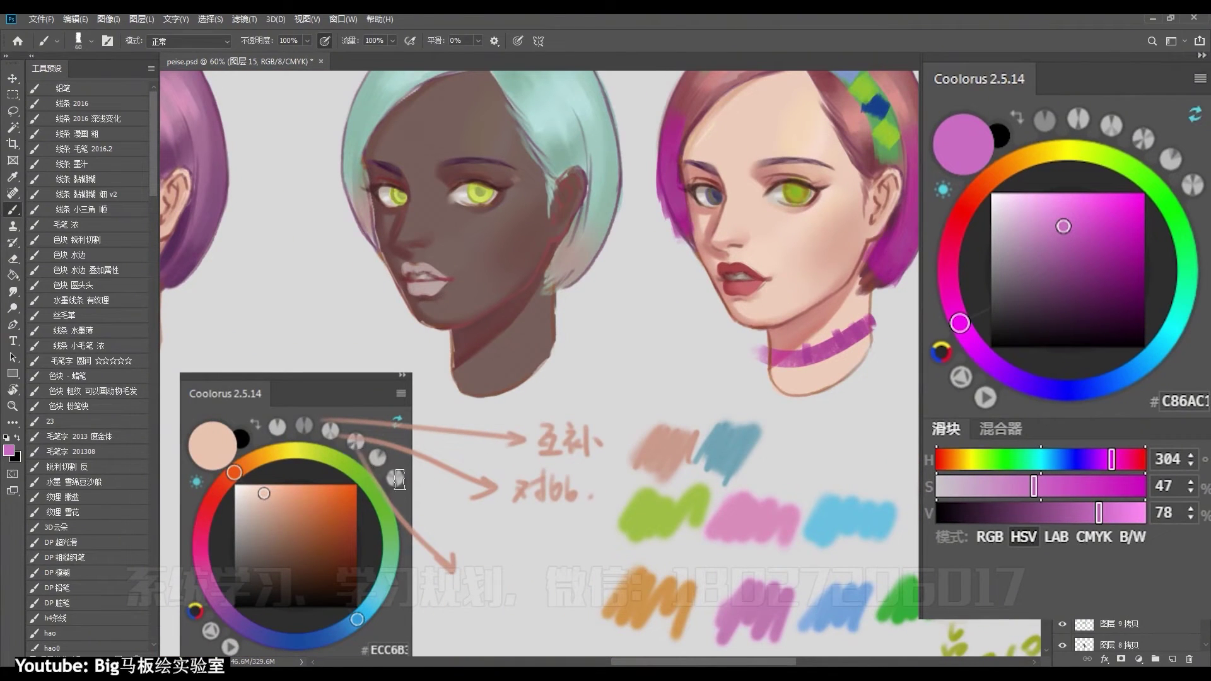
left_click(1192, 185)
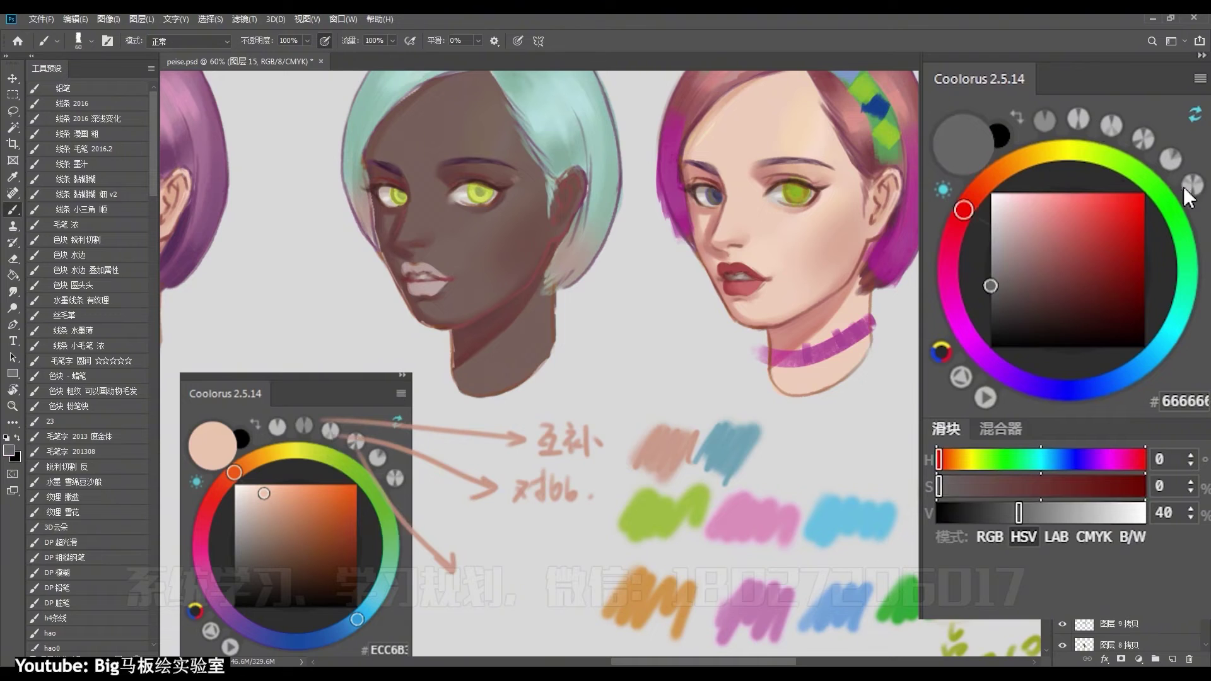
left_click(1075, 282)
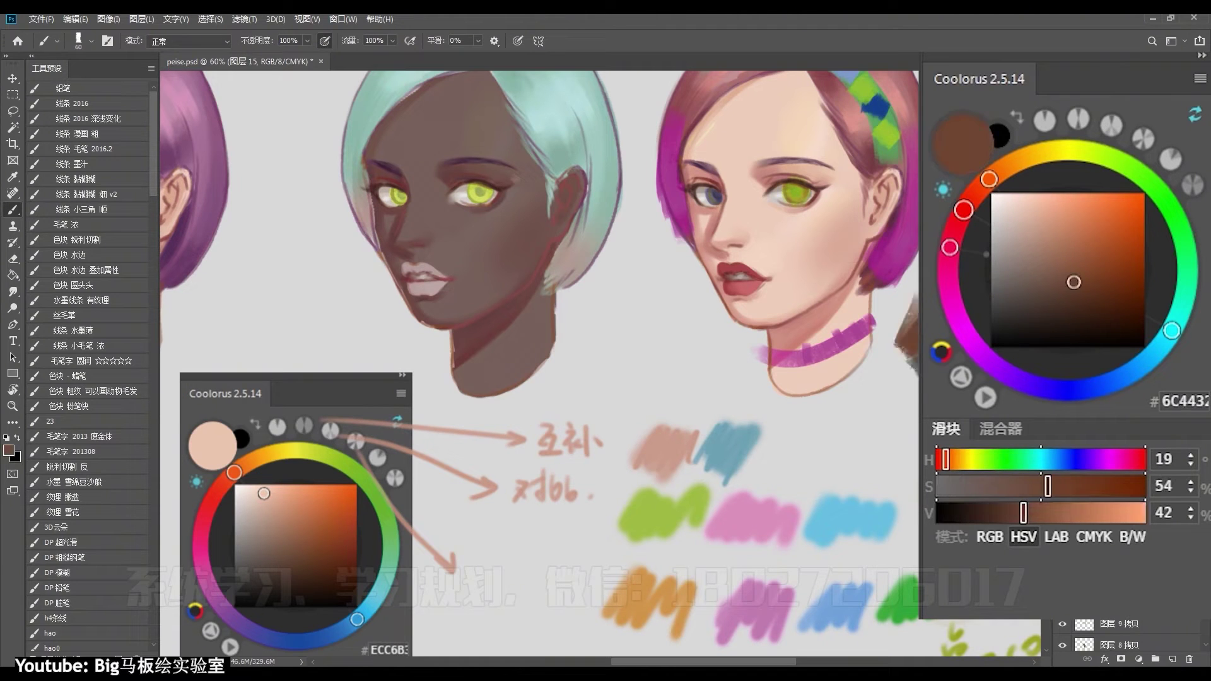
mouse_move(989, 180)
left_mouse_down()
mouse_move(952, 238)
mouse_move(955, 315)
mouse_move(989, 180)
left_mouse_up()
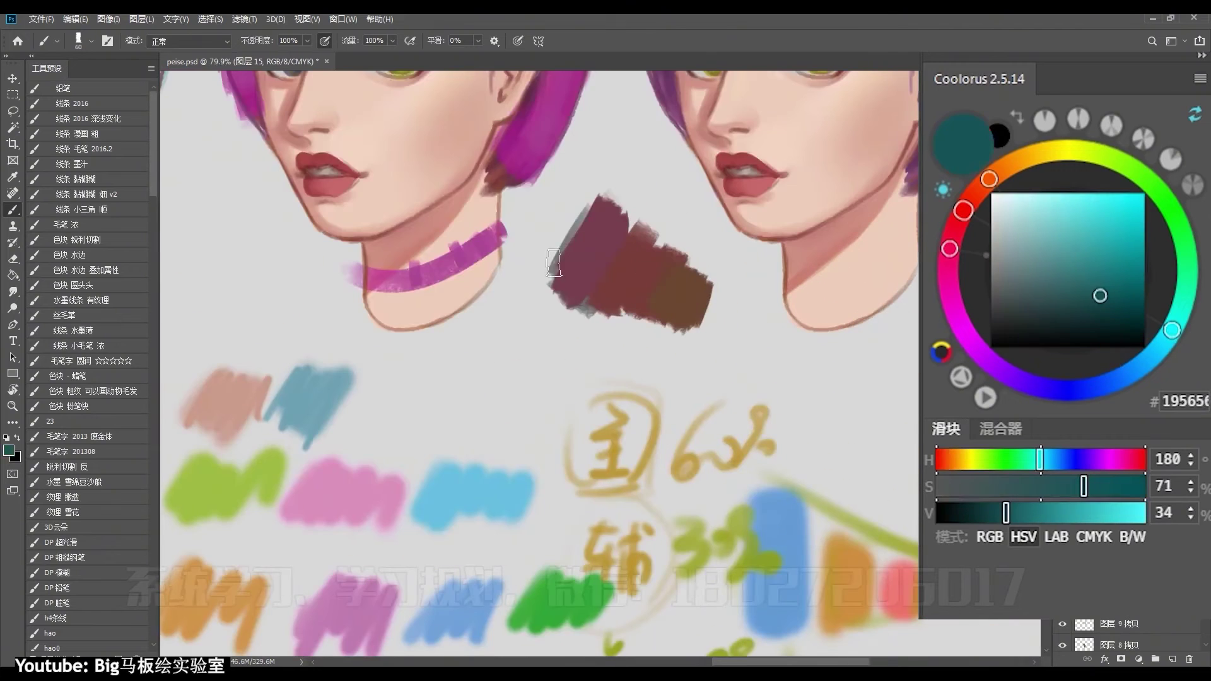
Step: Paint teal strokes beside the neck, undo the grey ring, and pick a light blue
left_click_drag(593, 189, 549, 272)
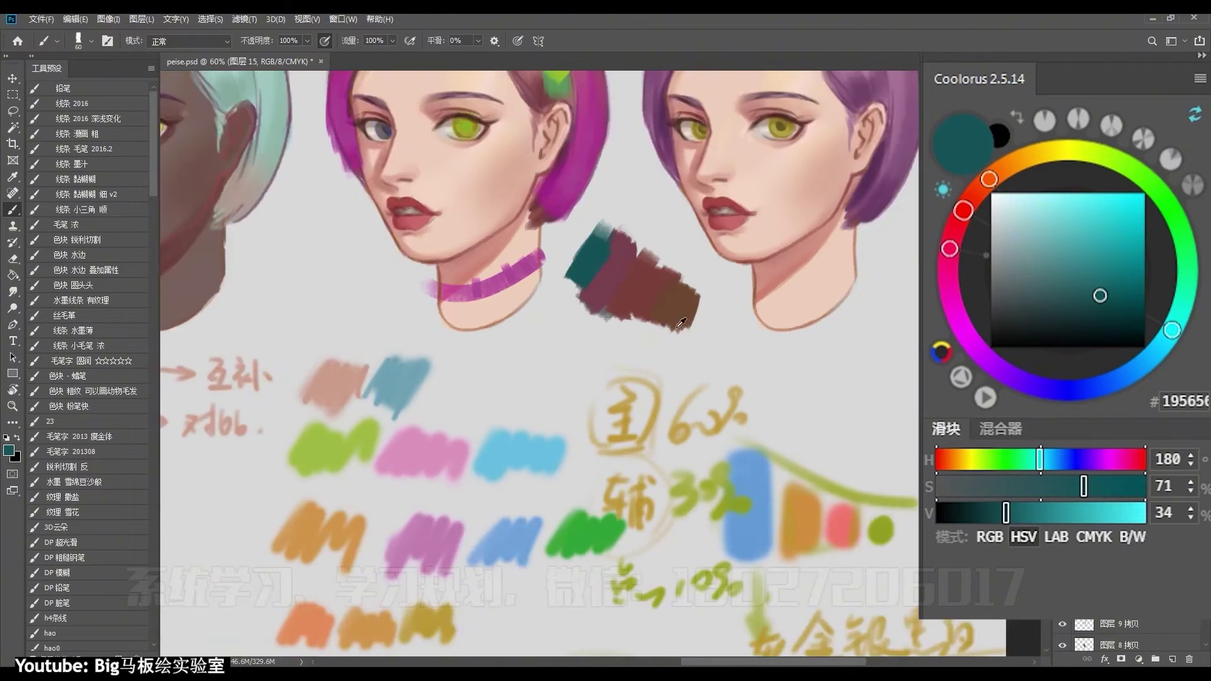
left_click_drag(638, 221, 607, 299)
key("ctrl+z")
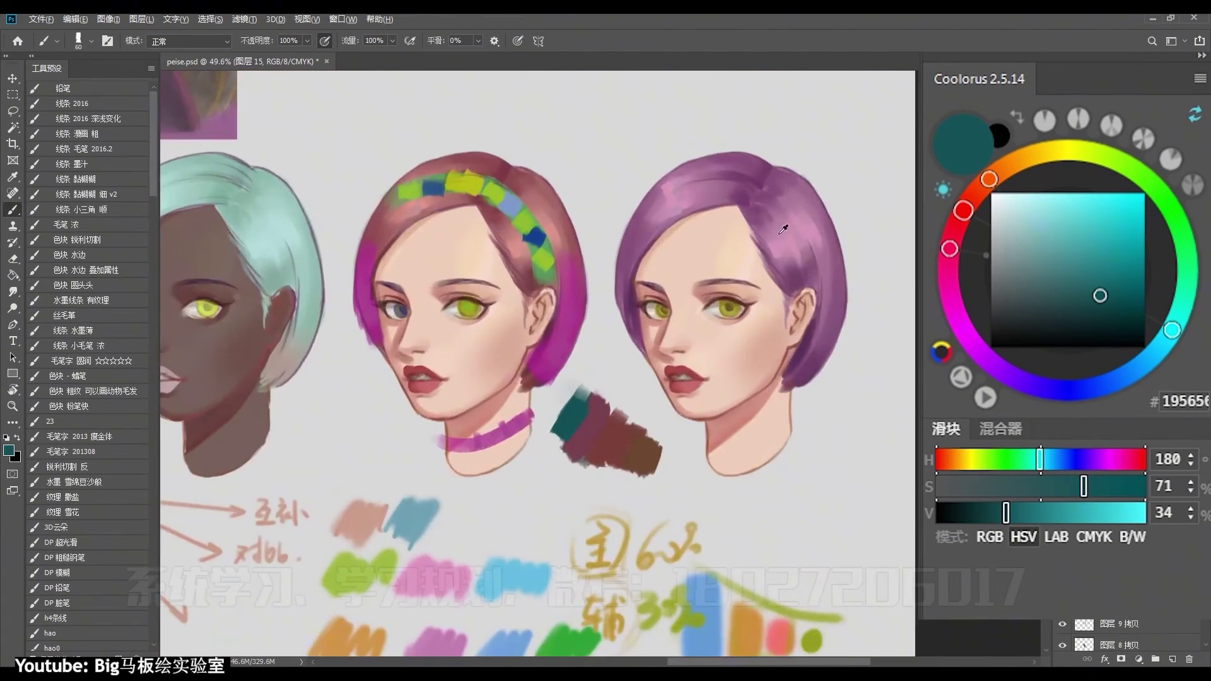
left_click_drag(1171, 330, 1141, 365)
left_click(1045, 224)
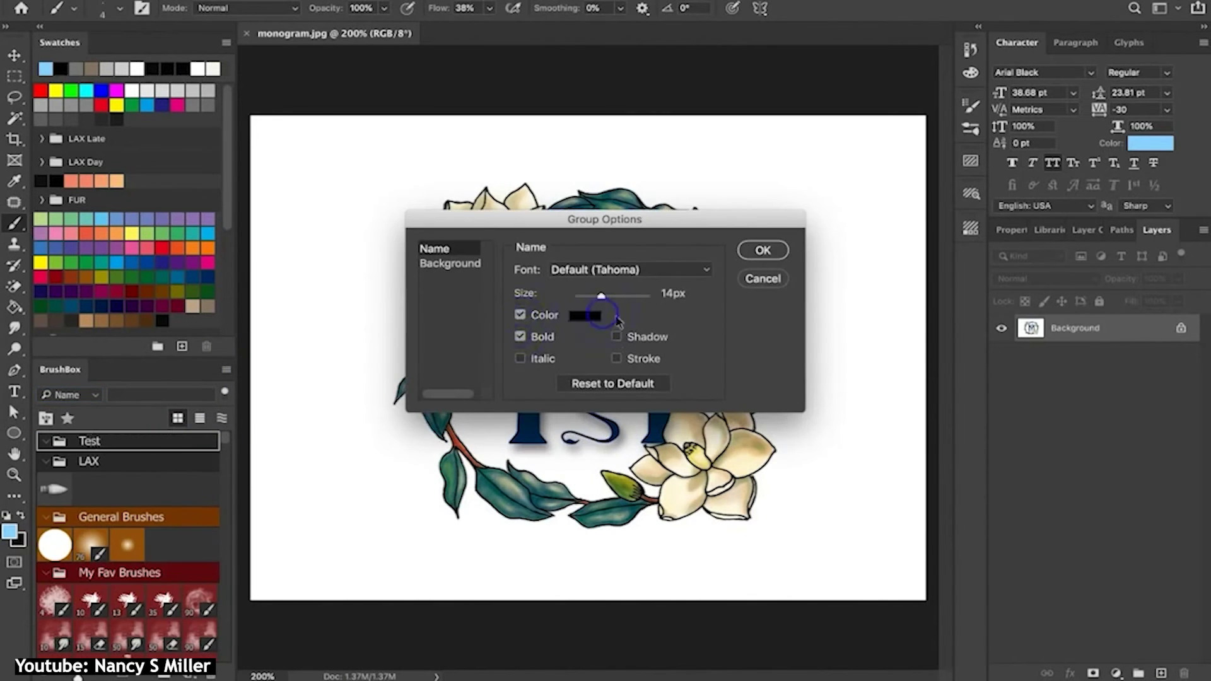
Step: Set the BrushBox Test group's label colour to Blue
left_click(599, 316)
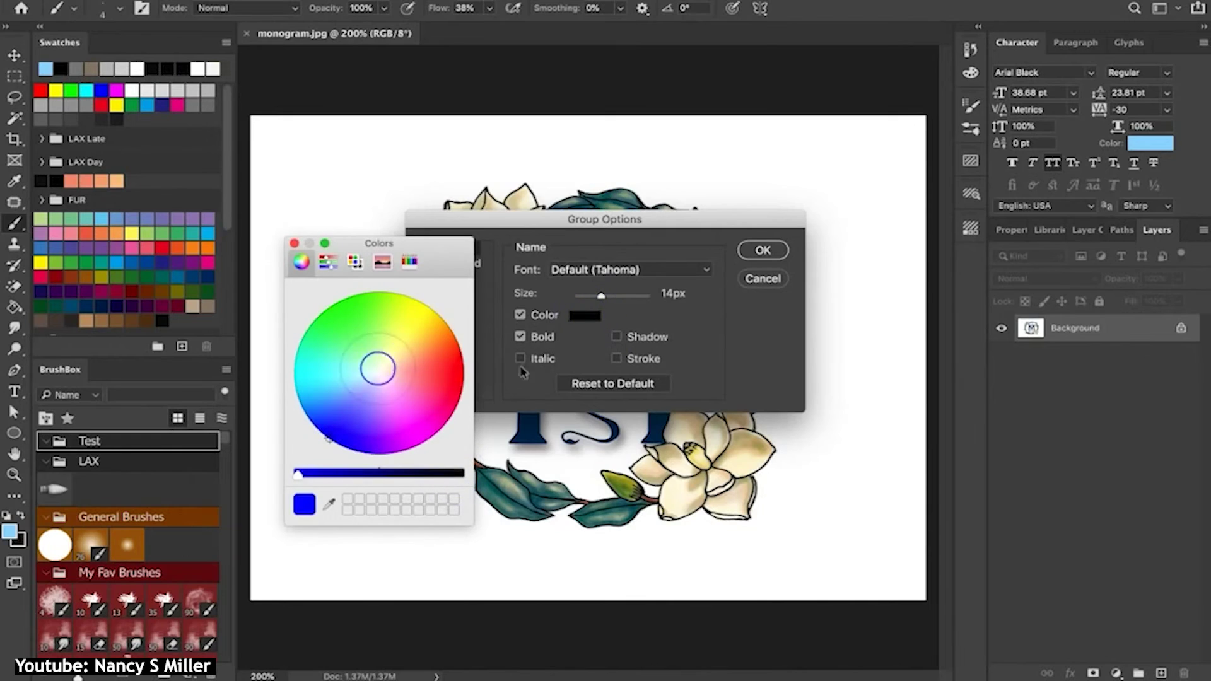
left_click(764, 249)
right_click(149, 441)
mouse_move(203, 465)
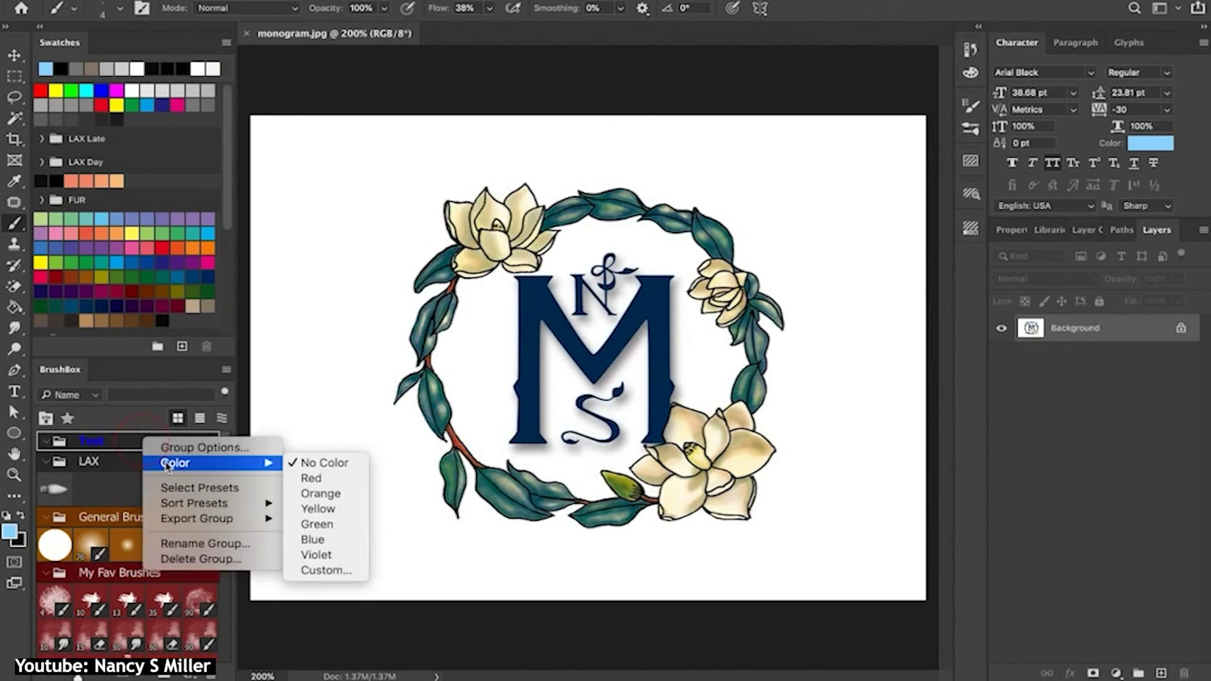
left_click(324, 483)
scroll(225, 444, "down", 3)
Step: Add a brush to the Test group, mark it favourite, and show only favourite presets
left_click_drag(167, 500, 82, 442)
right_click(51, 465)
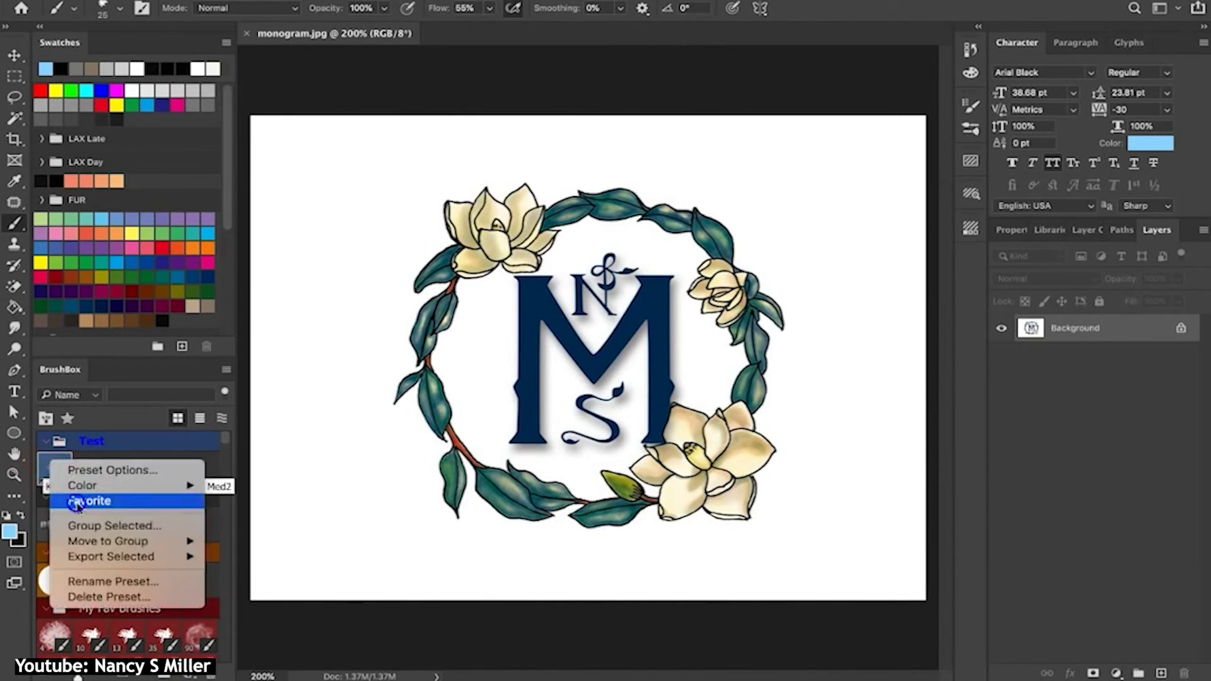
key("Escape")
left_click(68, 418)
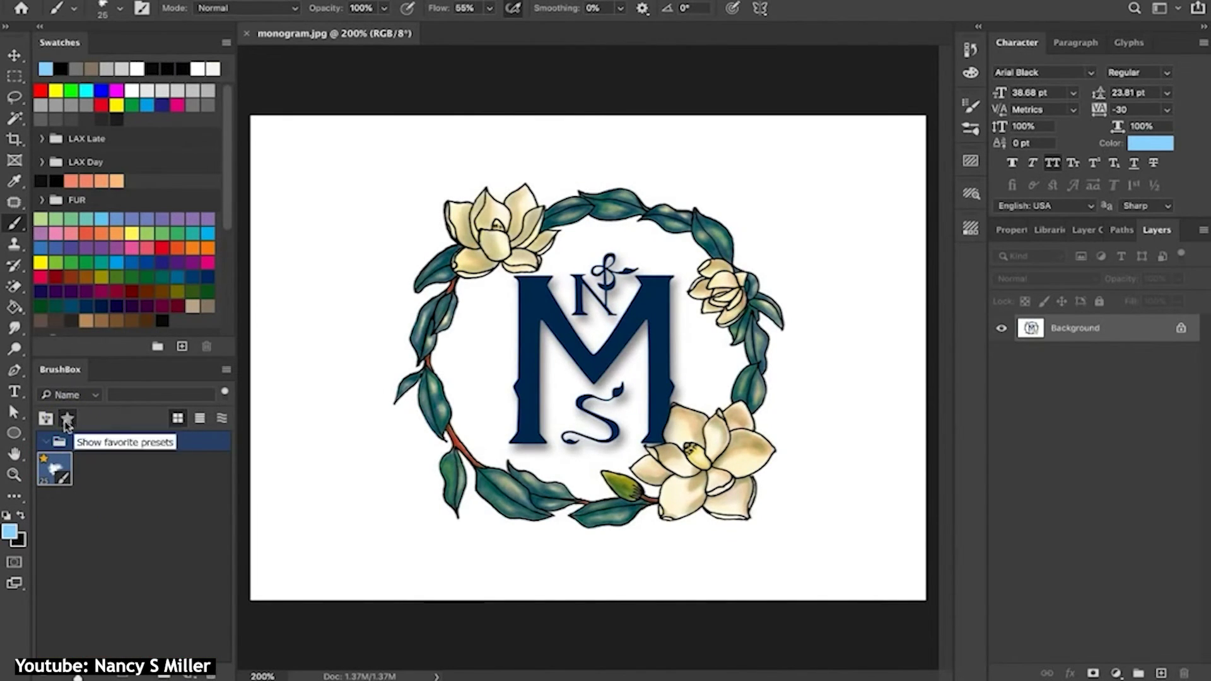
left_click(971, 106)
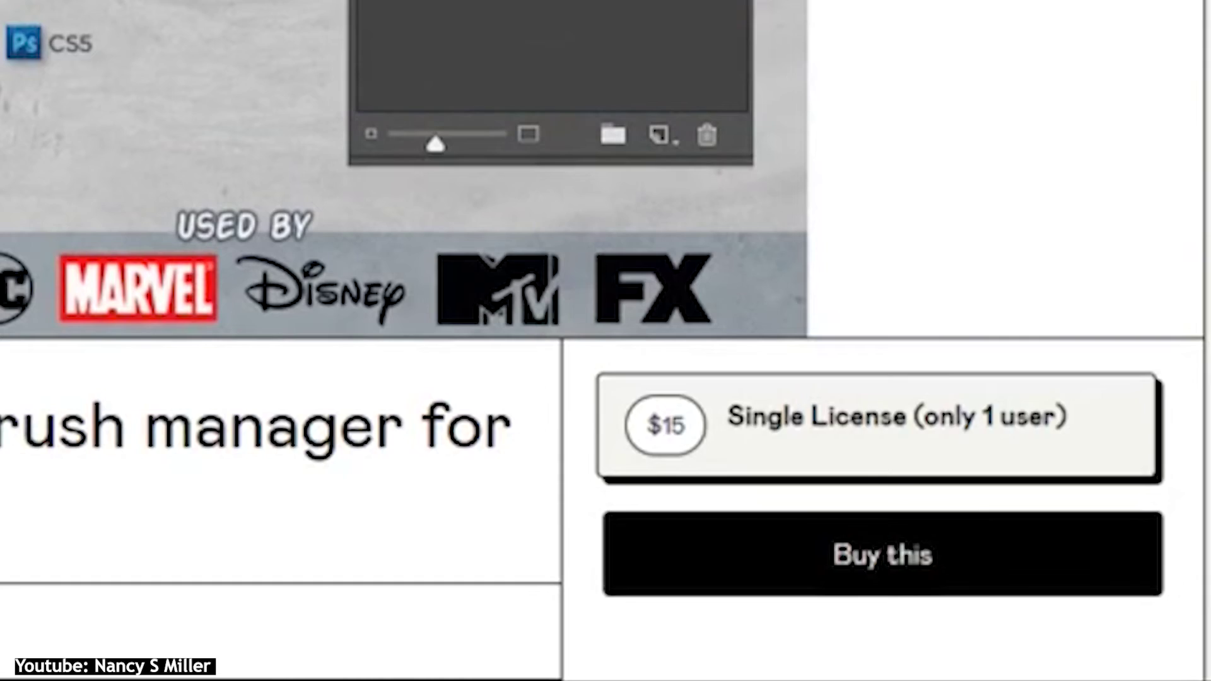